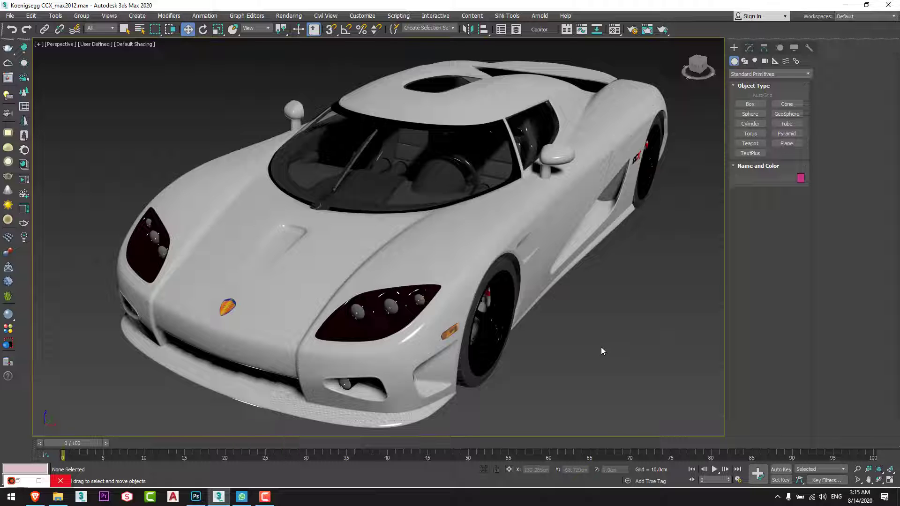
pyautogui.scroll(-4, 602, 350)
pyautogui.moveTo(600, 346); pyautogui.dragTo(537, 342, button='middle')
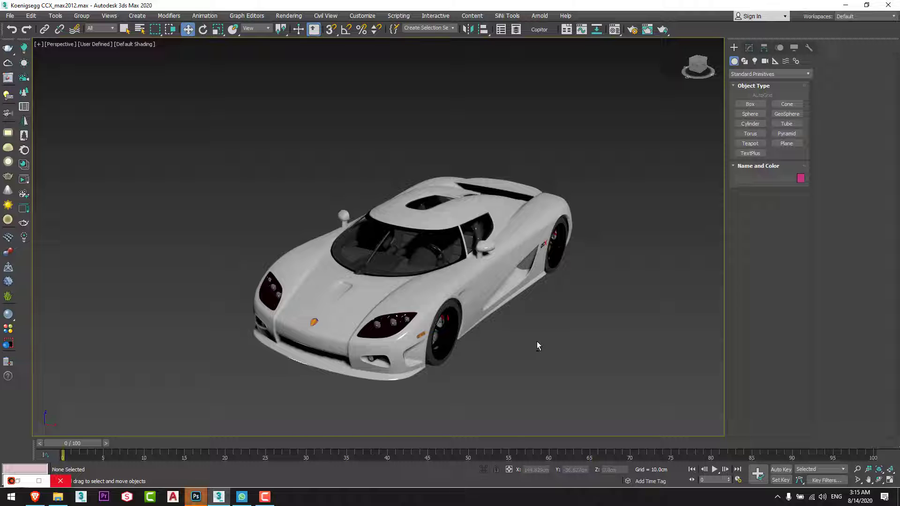
pyautogui.moveTo(537, 342)
pyautogui.mouseDown(button='middle')
pyautogui.moveTo(536, 352)
pyautogui.moveTo(538, 327)
pyautogui.mouseUp(button='middle')
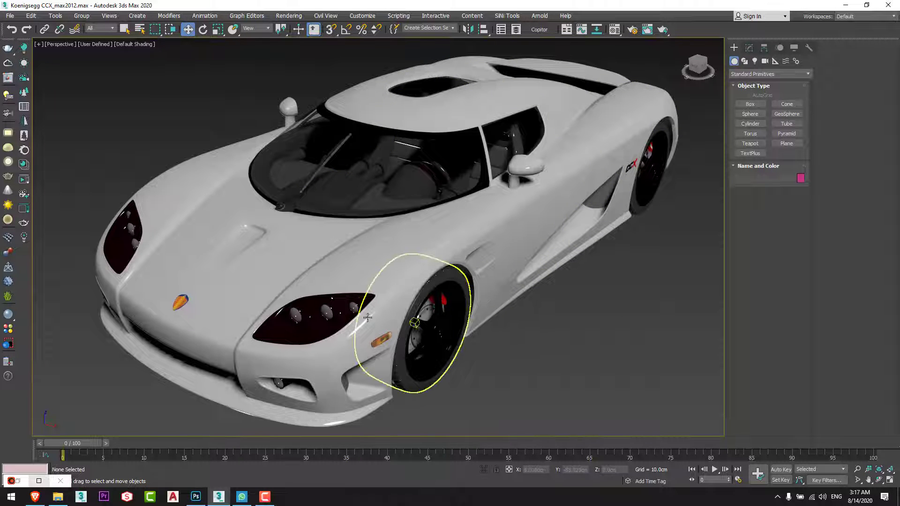
# Switch to the browser to look over HDRI Haven's outdoor HDRIs and check the HDR files stored in the local Hdri folder
pyautogui.click(35, 496)
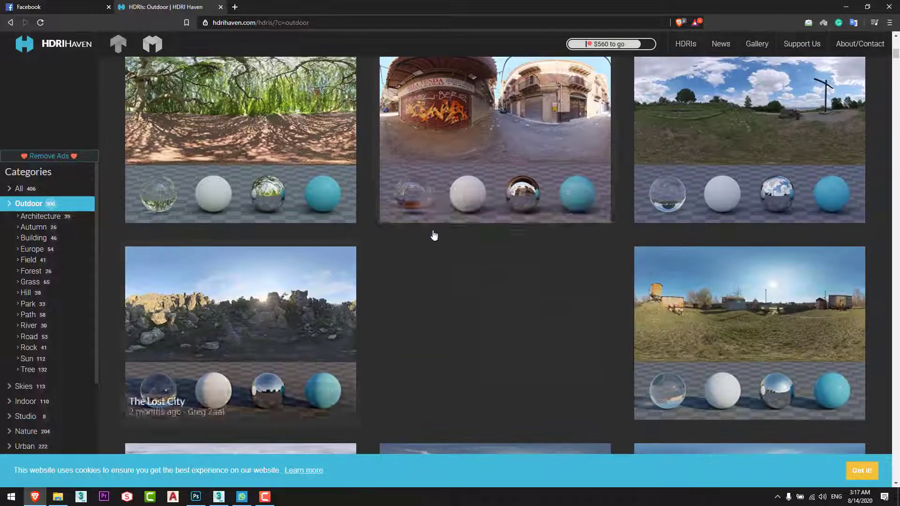
pyautogui.scroll(10, 408, 236)
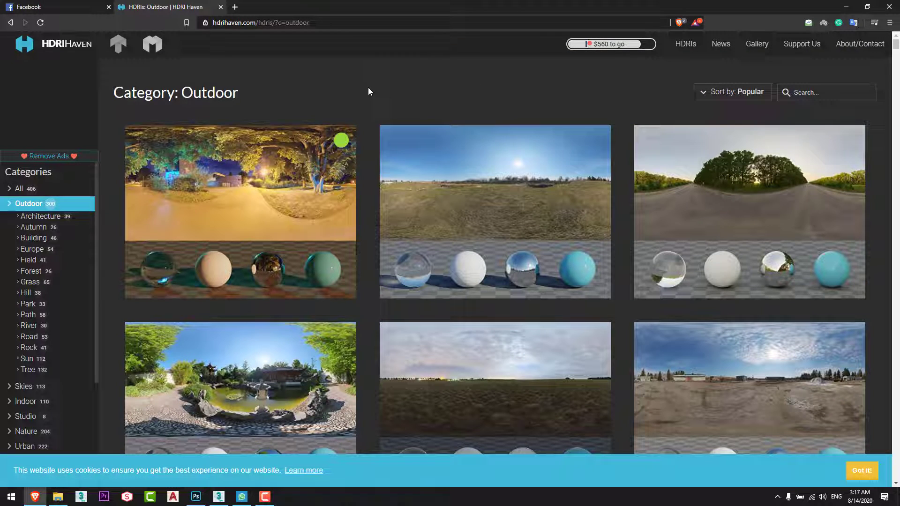
pyautogui.hotkey('alt', 'Tab')
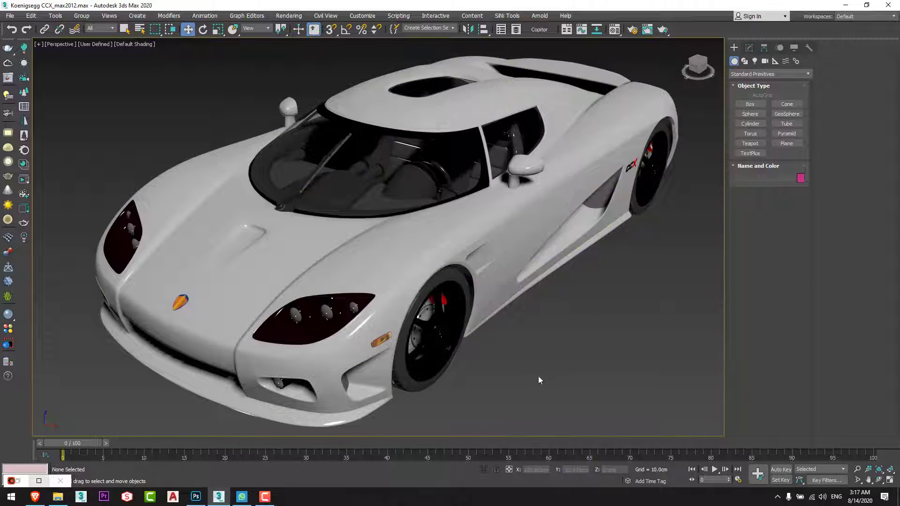
pyautogui.click(58, 497)
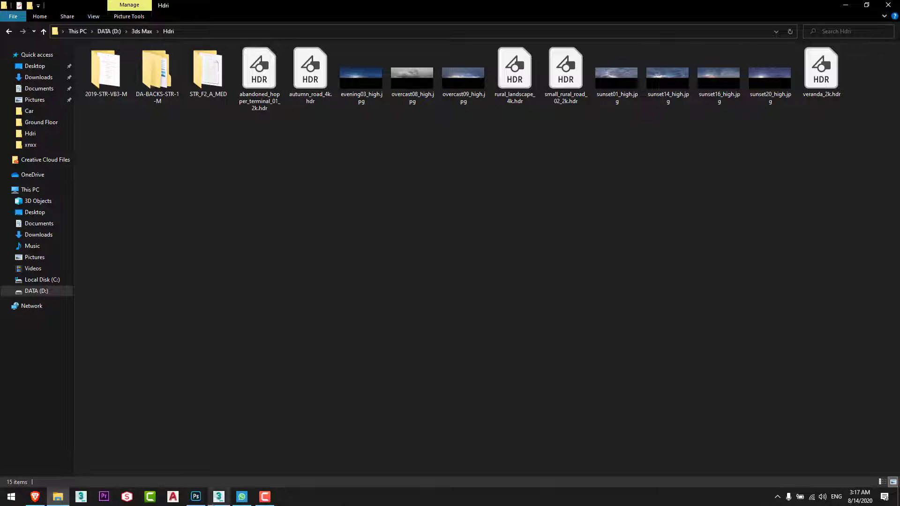
pyautogui.click(218, 497)
# Change the first sample material to a CoronaShadowCatcherMtl
pyautogui.scroll(-5, 546, 295)
pyautogui.keyDown('alt'); pyautogui.moveTo(546, 298); pyautogui.dragTo(445, 302, button='middle'); pyautogui.keyUp('alt')
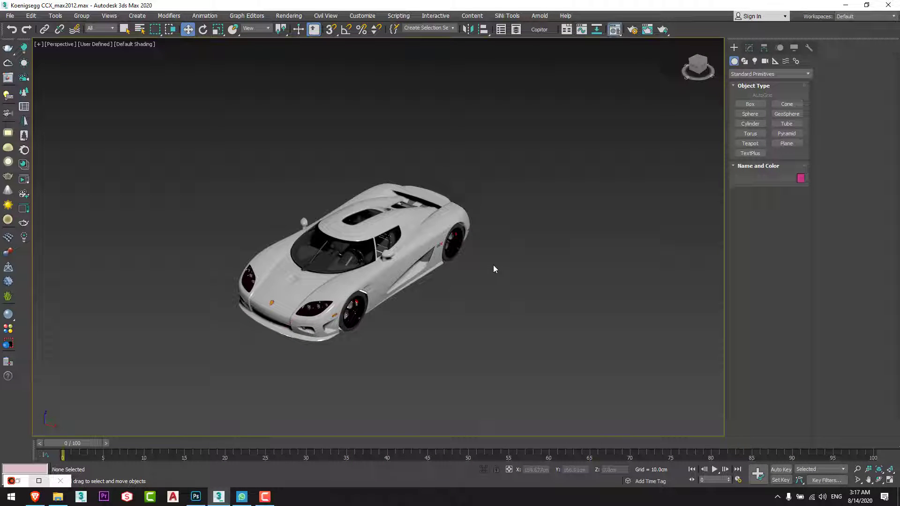
pyautogui.press('m')
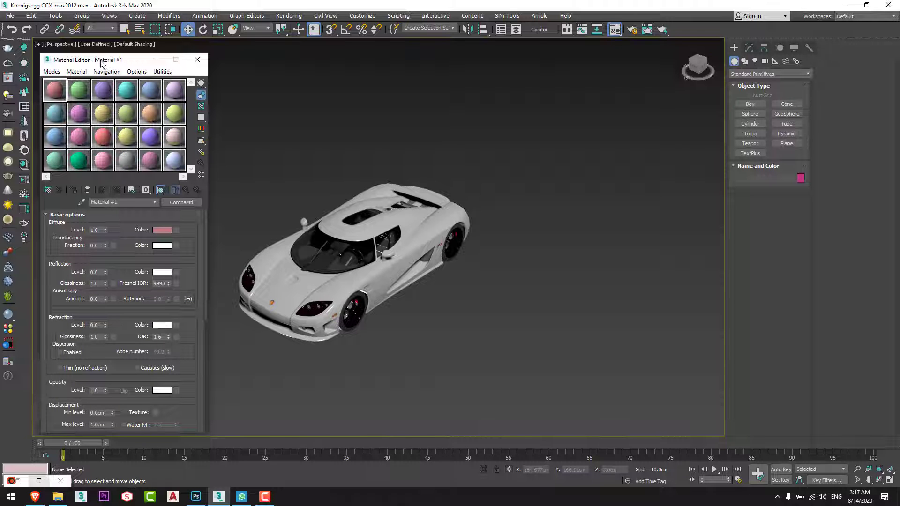
pyautogui.click(181, 201)
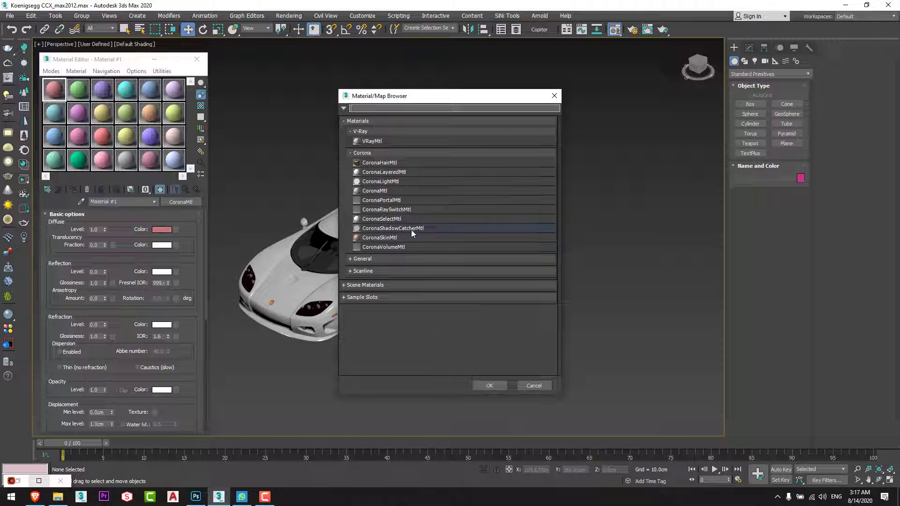
pyautogui.doubleClick(413, 230)
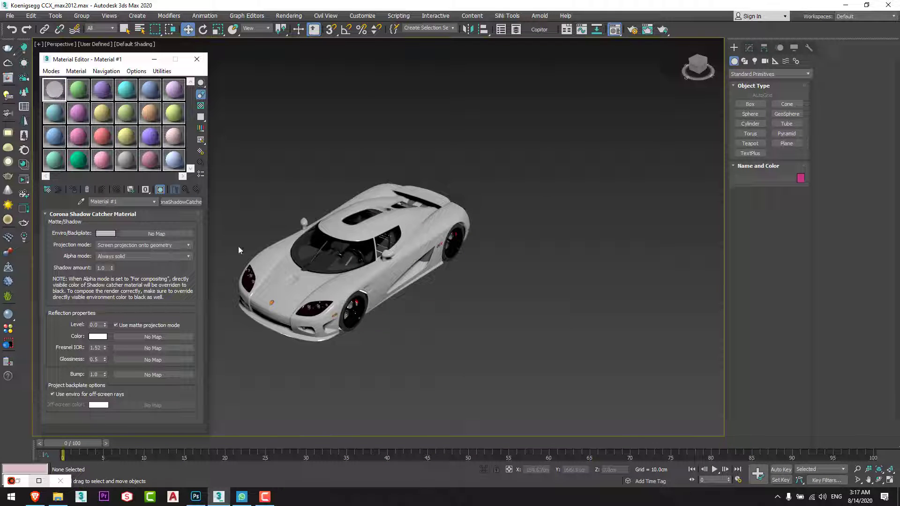
# Assign a CoronaBitmap map to the shadow catcher material's Enviro/Backplate
pyautogui.moveTo(240, 269); pyautogui.dragTo(251, 269, button='middle')
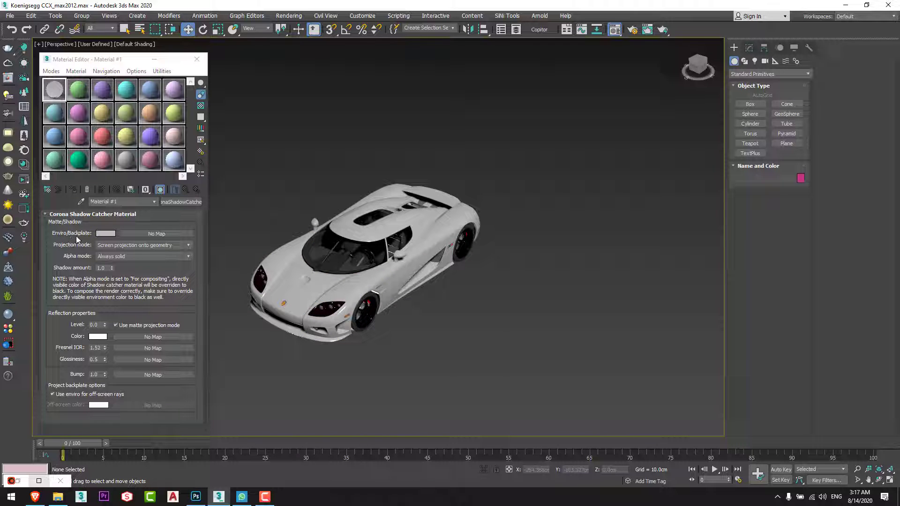
pyautogui.click(162, 234)
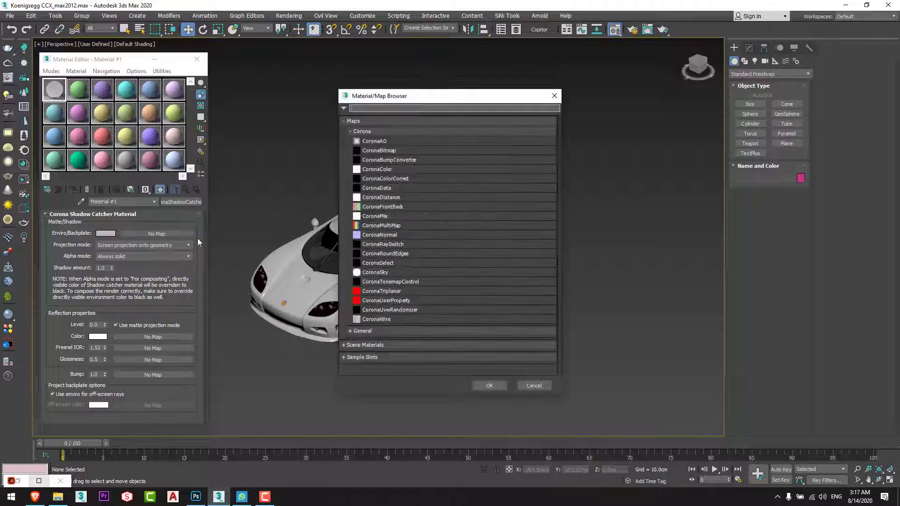
pyautogui.doubleClick(397, 151)
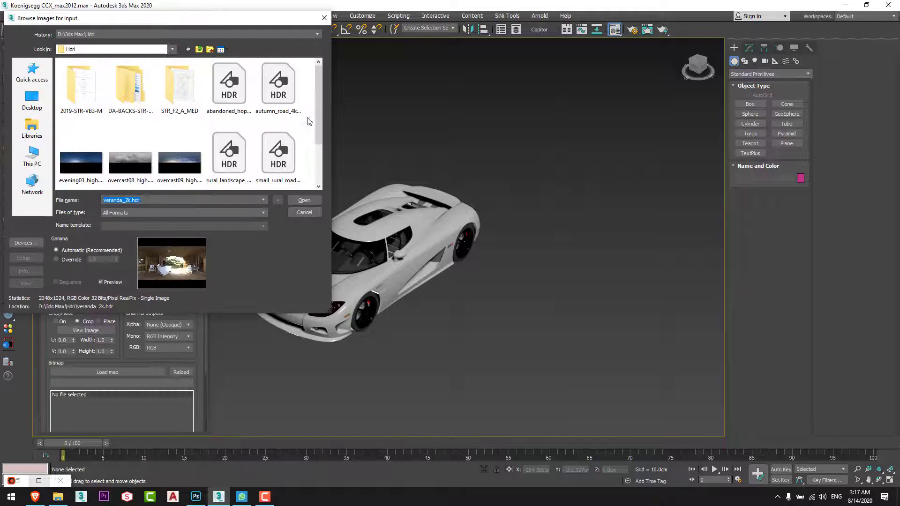
# Load autumn_road_4k.hdr from the Hdri folder into the backplate bitmap and return to the shadow catcher material
pyautogui.scroll(-2, 317, 97)
pyautogui.scroll(2, 317, 99)
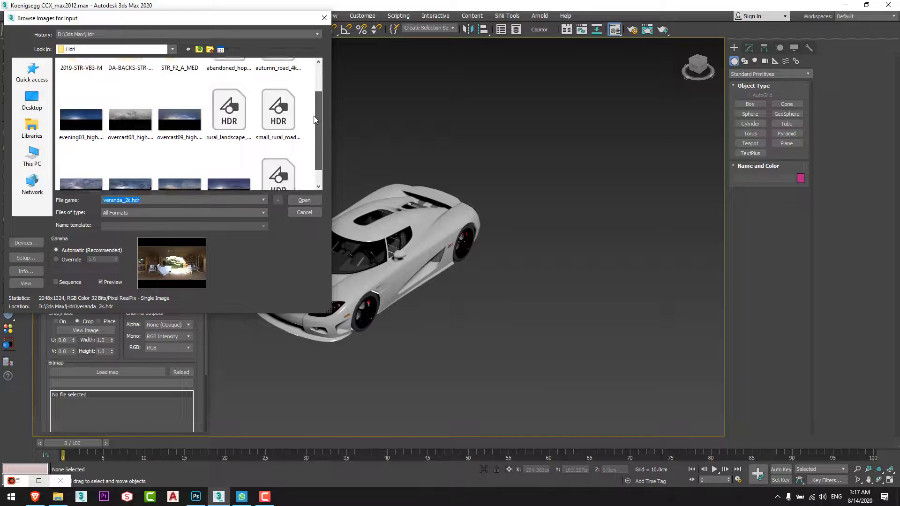
pyautogui.moveTo(316, 102); pyautogui.dragTo(316, 101)
pyautogui.click(306, 117)
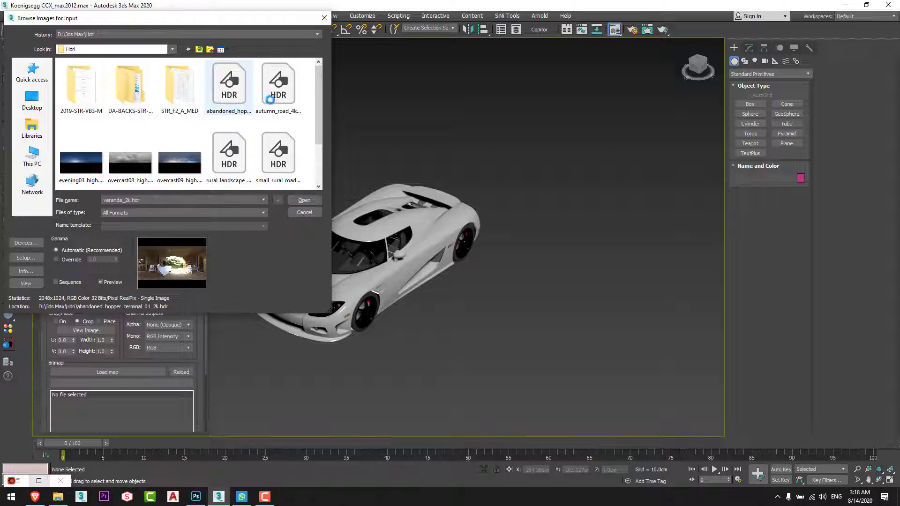
pyautogui.click(232, 92)
pyautogui.click(272, 101)
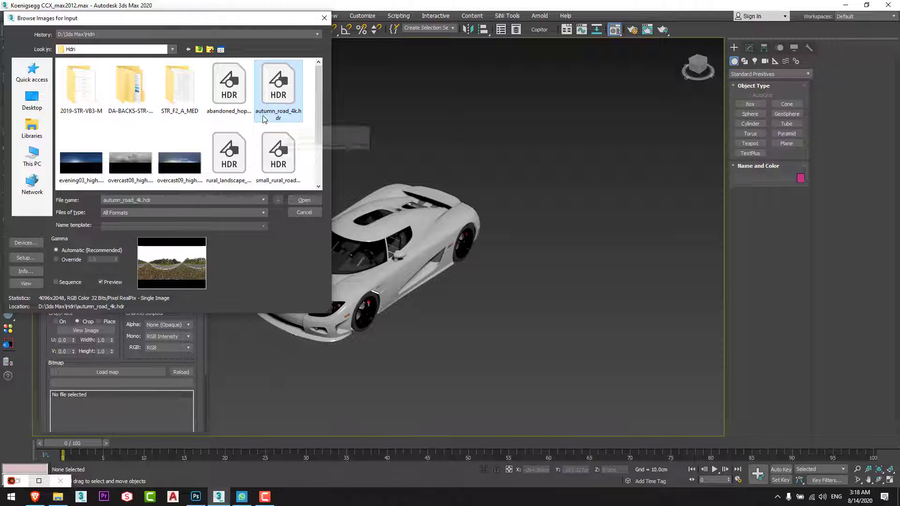
pyautogui.doubleClick(281, 101)
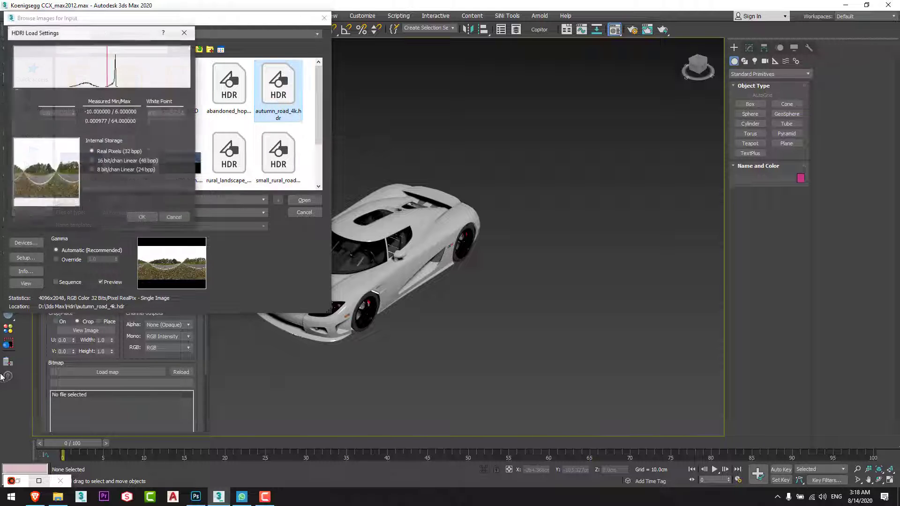
pyautogui.click(143, 231)
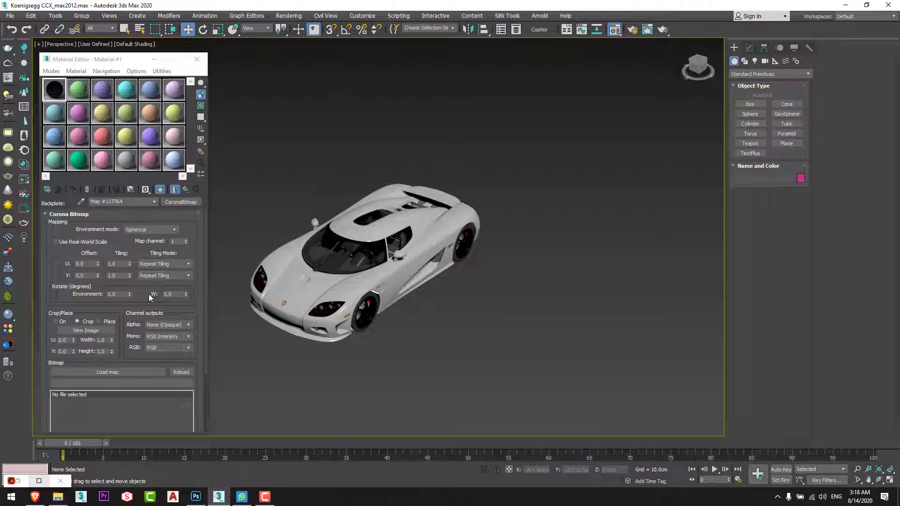
pyautogui.scroll(-2, 188, 287)
pyautogui.click(175, 190)
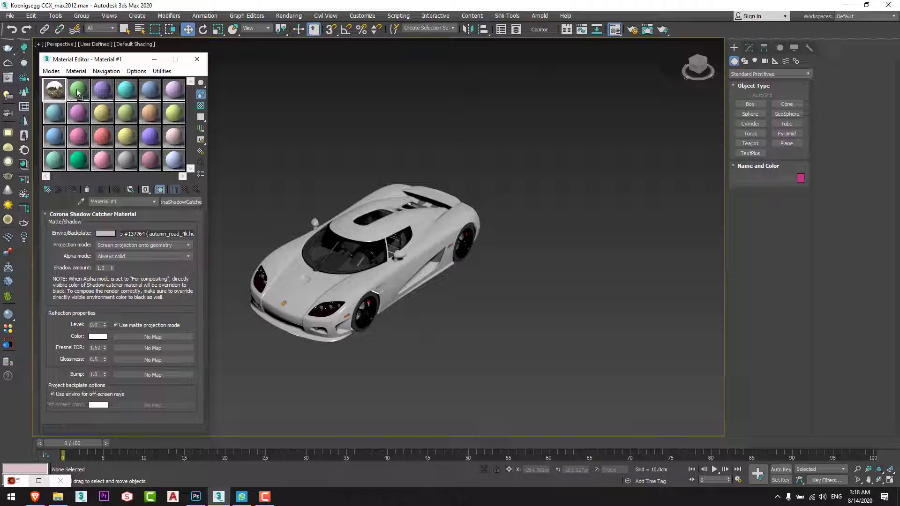
# Put the autumn_road_4k.hdr backplate bitmap in the second sample slot and instance it as the scene's environment map
pyautogui.click(157, 234)
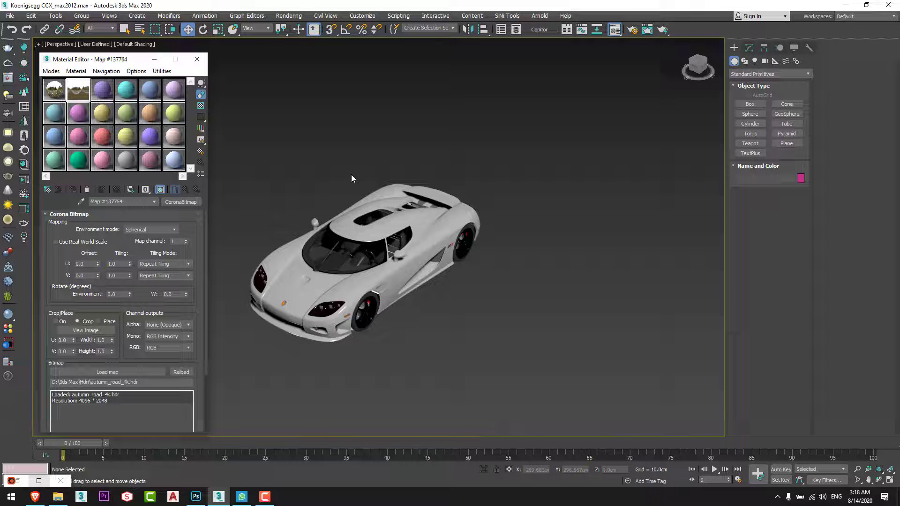
pyautogui.press('8')
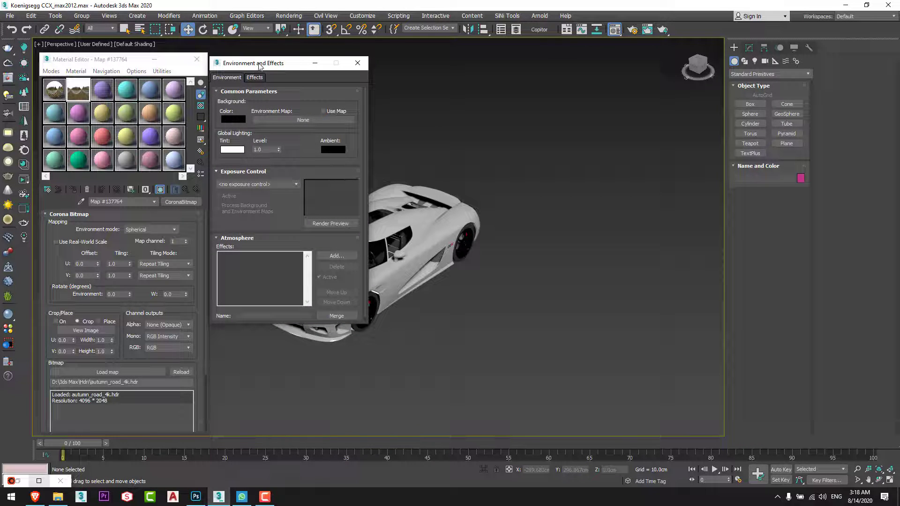
pyautogui.moveTo(259, 65); pyautogui.dragTo(262, 62)
pyautogui.click(55, 94)
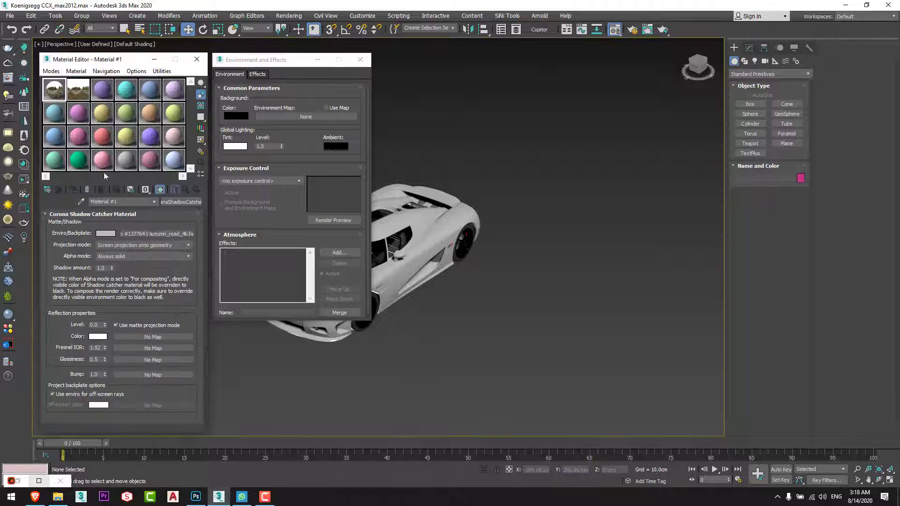
pyautogui.moveTo(149, 238); pyautogui.dragTo(276, 122)
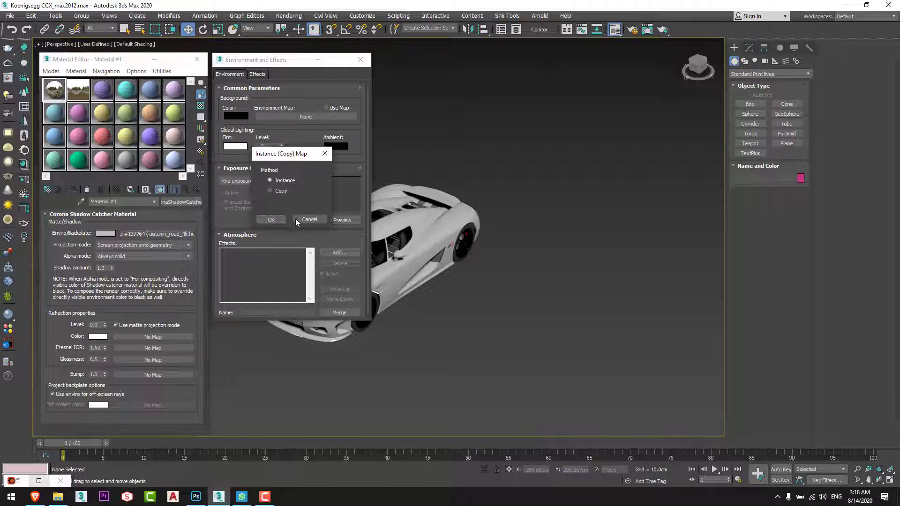
pyautogui.click(270, 220)
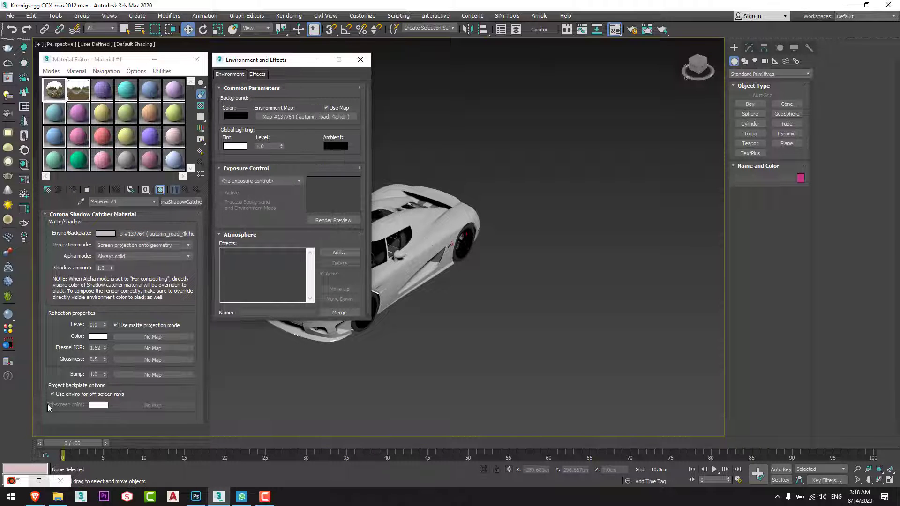
pyautogui.click(360, 60)
pyautogui.click(196, 59)
# Start a Corona interactive render of the car and reposition the render window
pyautogui.moveTo(424, 245); pyautogui.dragTo(400, 246, button='middle')
pyautogui.scroll(2, 399, 259)
pyautogui.click(25, 182)
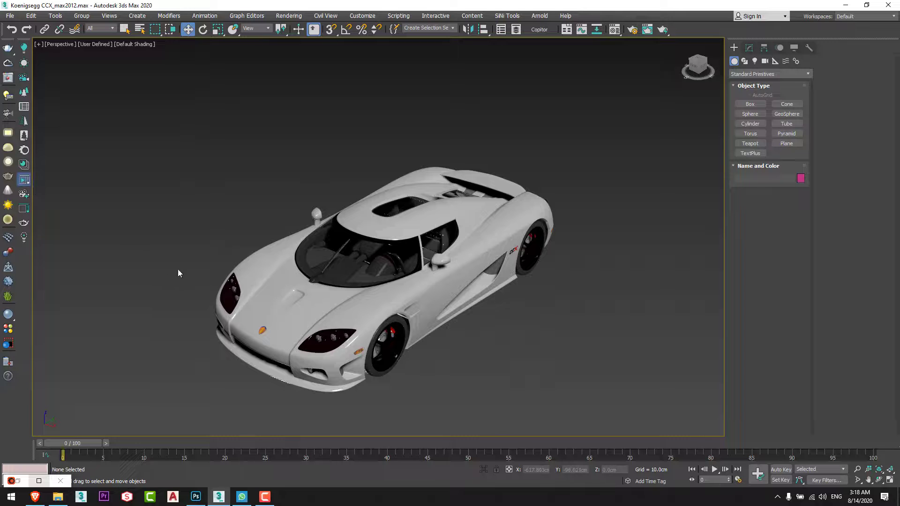
pyautogui.moveTo(238, 125); pyautogui.dragTo(161, 73)
# Examine the car against the HDRI road background from different angles in the interactive render
pyautogui.moveTo(582, 287); pyautogui.dragTo(651, 296, button='middle')
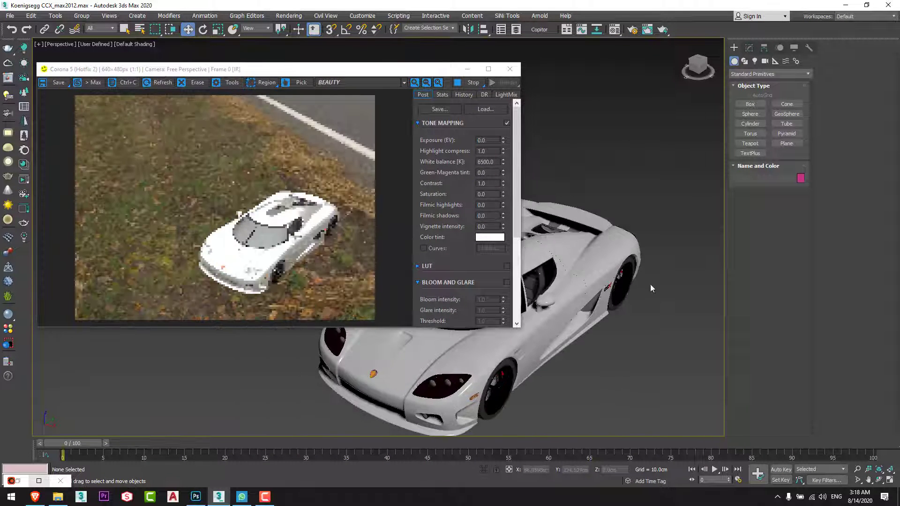
pyautogui.scroll(-3, 645, 288)
pyautogui.moveTo(605, 350)
pyautogui.keyDown('alt'); pyautogui.mouseDown(button='middle')
pyautogui.moveTo(538, 369)
pyautogui.moveTo(593, 370)
pyautogui.moveTo(581, 385)
pyautogui.moveTo(628, 351)
pyautogui.moveTo(610, 349)
pyautogui.moveTo(628, 344)
pyautogui.moveTo(607, 353)
pyautogui.mouseUp(button='middle'); pyautogui.keyUp('alt')
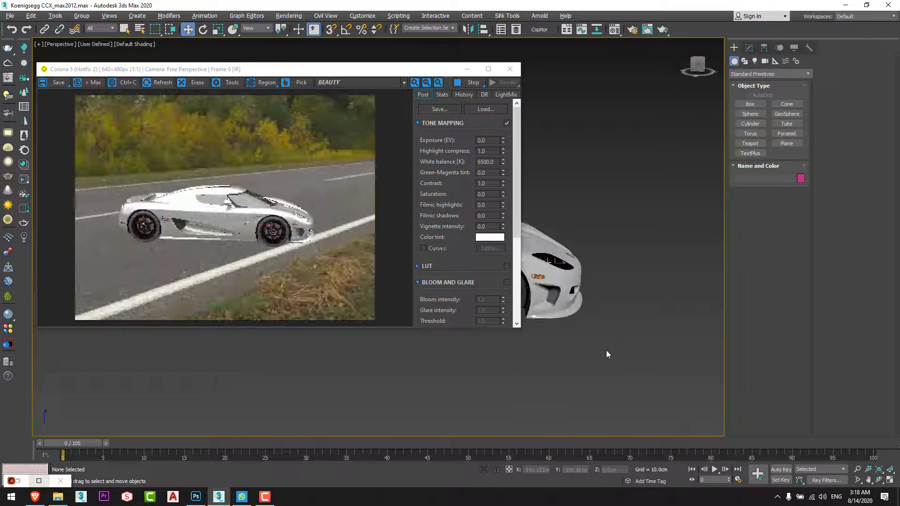
pyautogui.scroll(1, 163, 245)
pyautogui.scroll(-1, 163, 245)
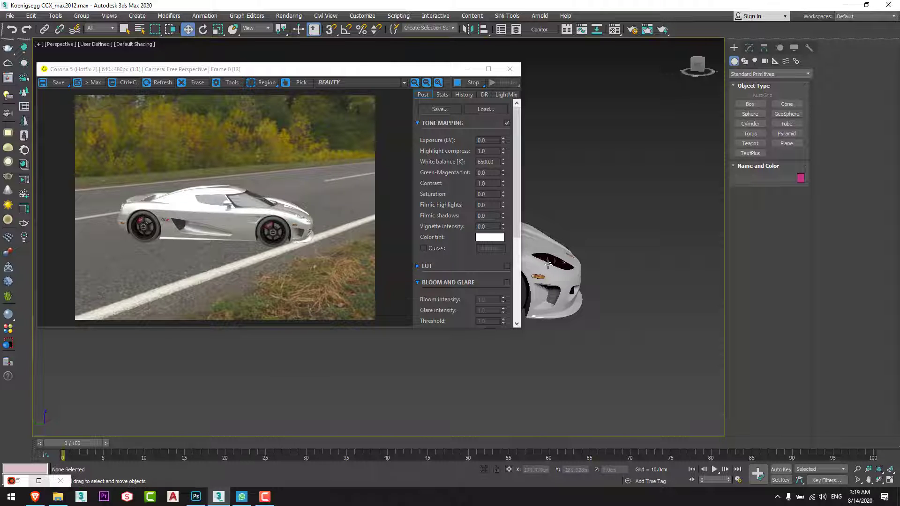
# Draw a ground plane about 1441 cm long and 903 cm wide beneath the car, keeping the render window clear of it
pyautogui.keyDown('alt'); pyautogui.moveTo(576, 323); pyautogui.dragTo(640, 266, button='middle'); pyautogui.keyUp('alt')
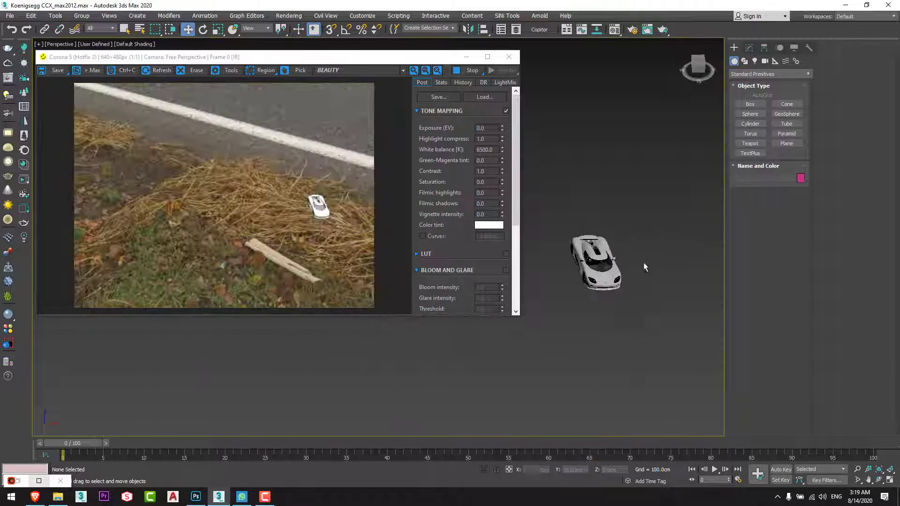
pyautogui.click(787, 143)
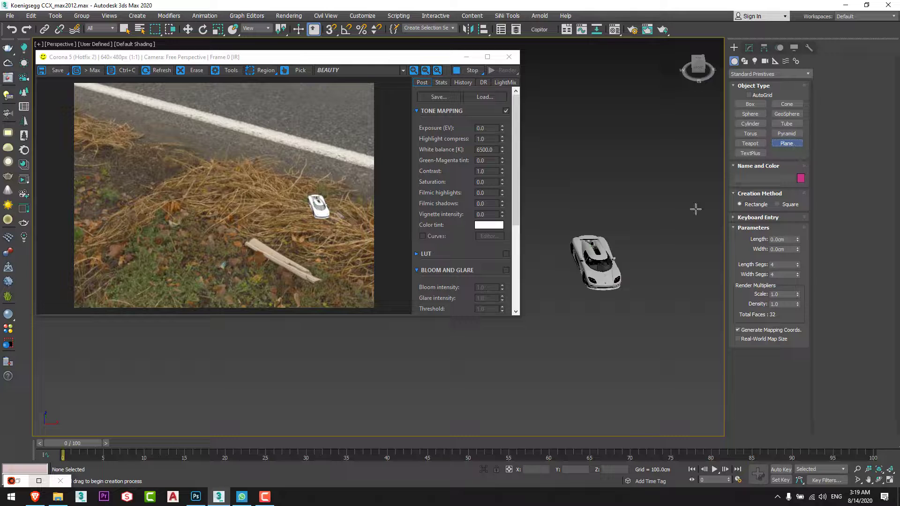
pyautogui.moveTo(634, 199); pyautogui.dragTo(534, 362)
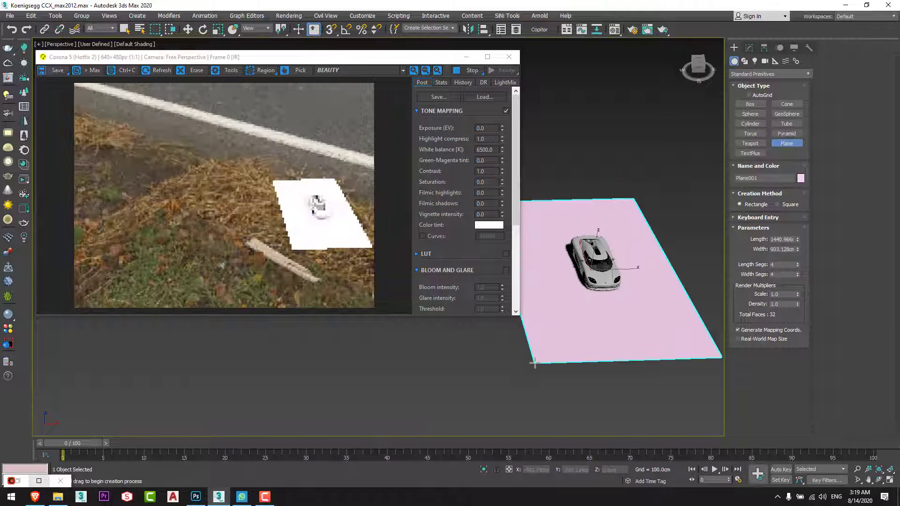
pyautogui.press('w')
pyautogui.press('z')
pyautogui.keyDown('alt'); pyautogui.moveTo(597, 338); pyautogui.dragTo(656, 334, button='middle'); pyautogui.keyUp('alt')
pyautogui.moveTo(322, 59); pyautogui.dragTo(215, 48)
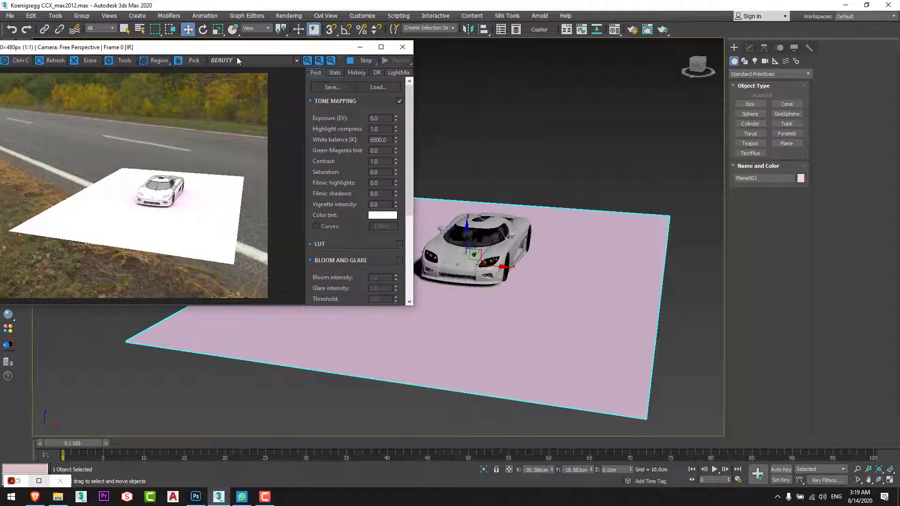
# Select all of the car's parts together and group them
pyautogui.click(509, 249)
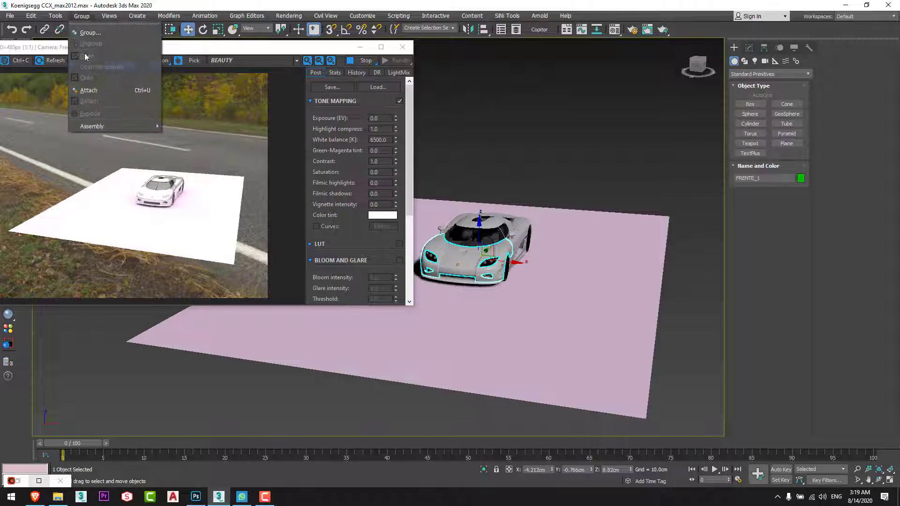
pyautogui.scroll(-3, 471, 159)
pyautogui.moveTo(444, 159); pyautogui.dragTo(540, 259)
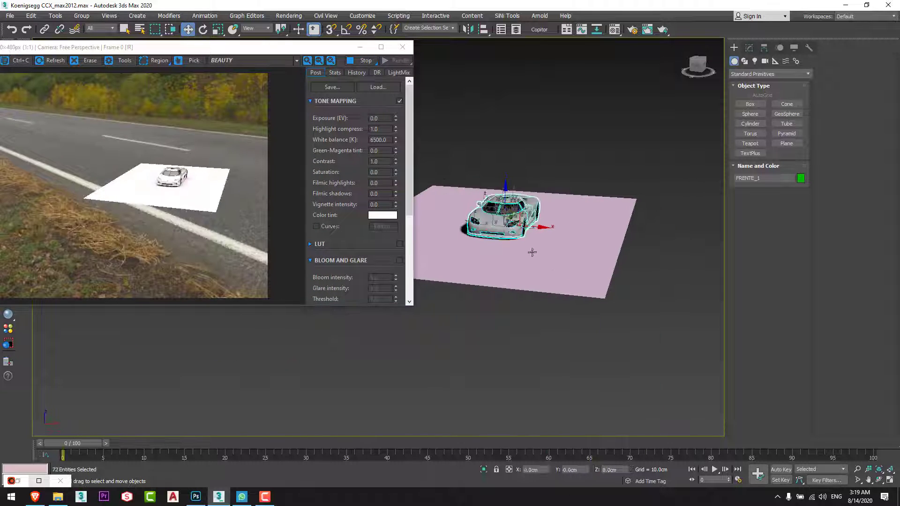
pyautogui.click(82, 17)
pyautogui.click(86, 40)
pyautogui.click(82, 16)
pyautogui.click(87, 26)
pyautogui.click(452, 263)
pyautogui.hotkey('alt', 'a')
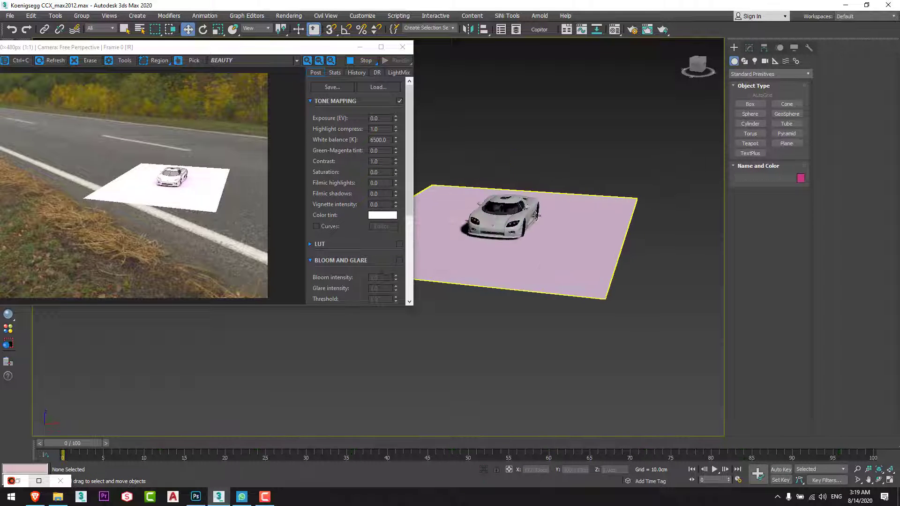
# Align the car group to the ground plane in Z only, matching the car's minimum to the plane's maximum
pyautogui.scroll(3, 556, 211)
pyautogui.click(558, 252)
pyautogui.click(441, 188)
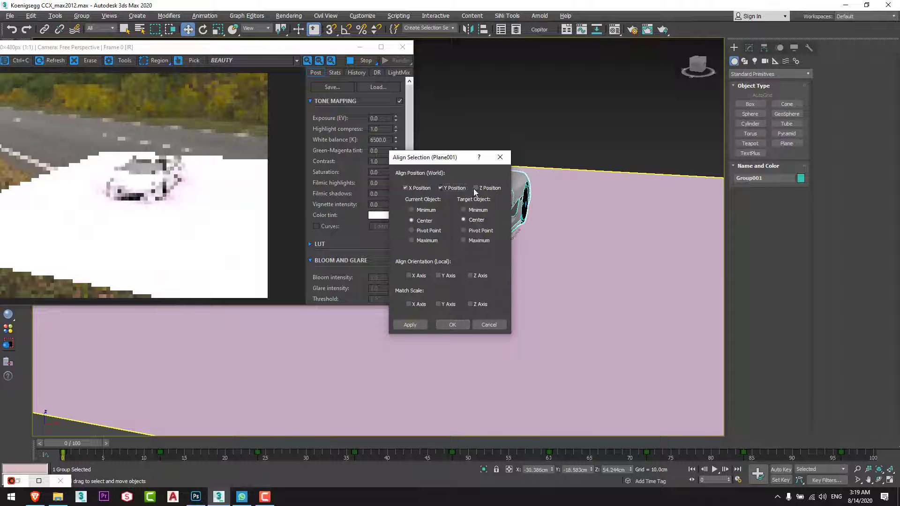
pyautogui.click(476, 187)
pyautogui.click(424, 210)
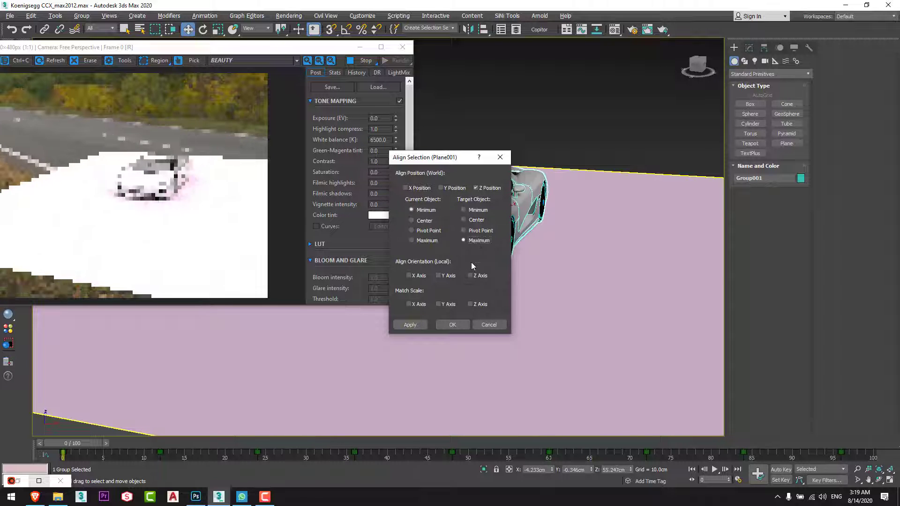
pyautogui.click(453, 325)
pyautogui.moveTo(525, 275)
pyautogui.keyDown('alt'); pyautogui.mouseDown(button='middle')
pyautogui.moveTo(496, 275)
pyautogui.moveTo(524, 278)
pyautogui.mouseUp(button='middle'); pyautogui.keyUp('alt')
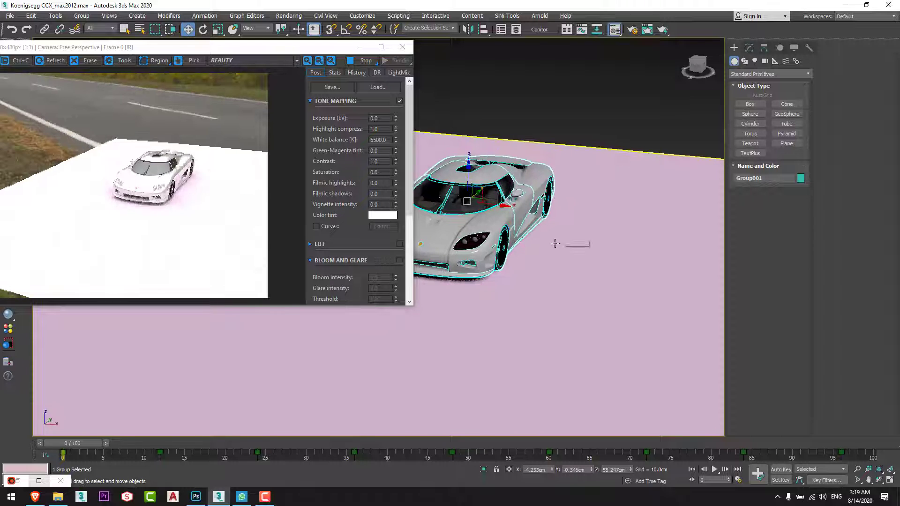
# Assign the Corona shadow catcher material, Material #1, to the ground plane and bring the interactive render into view
pyautogui.press('m')
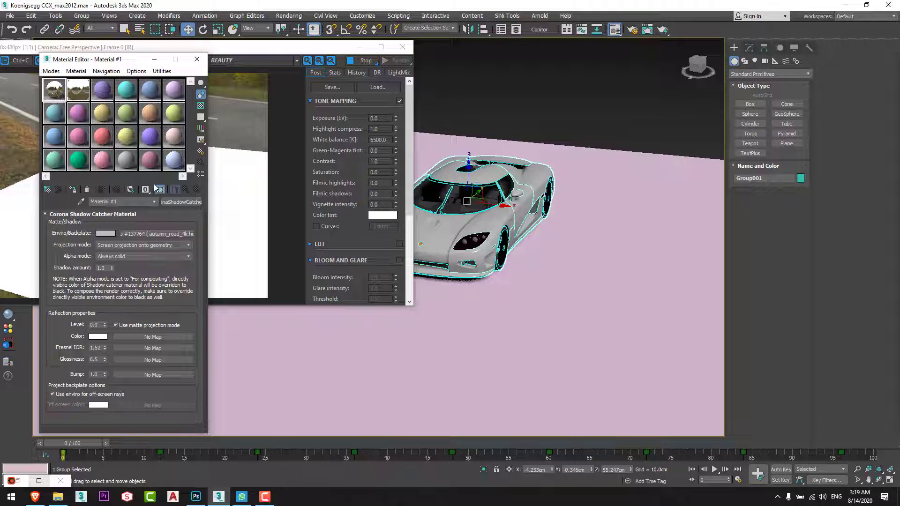
pyautogui.click(576, 284)
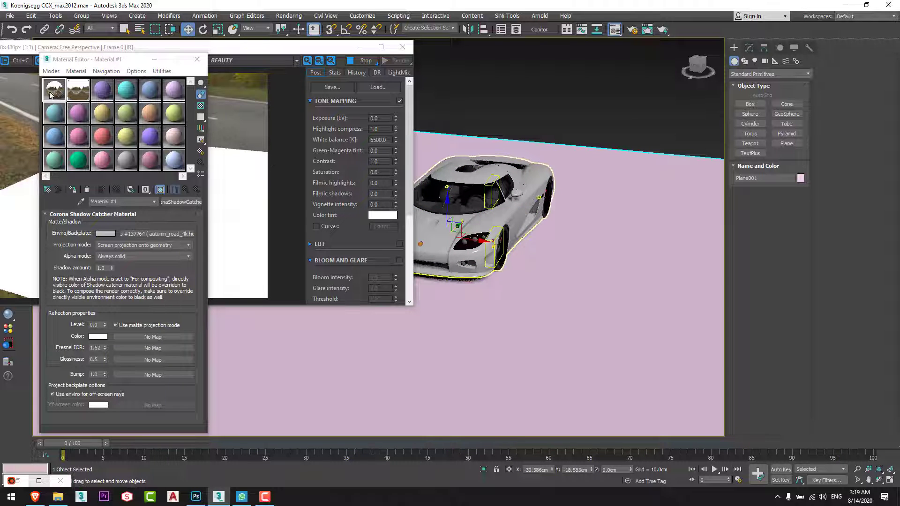
pyautogui.click(72, 189)
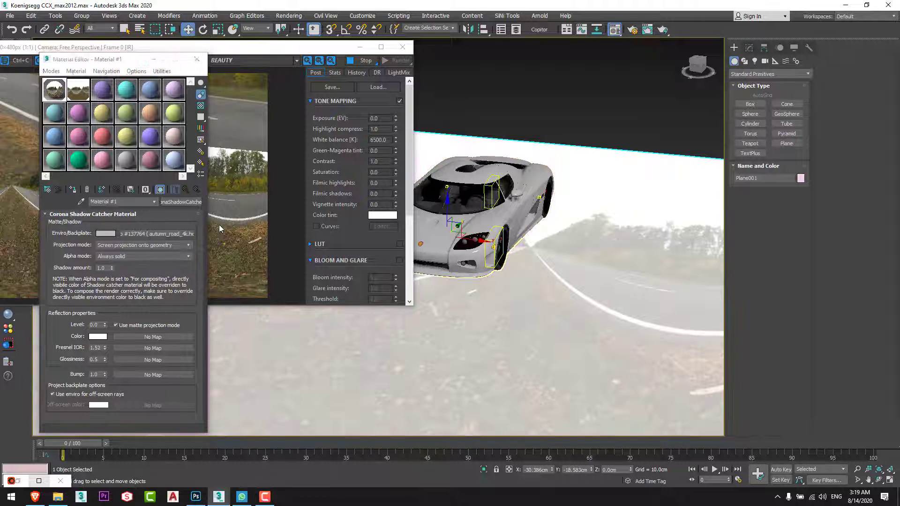
pyautogui.click(218, 224)
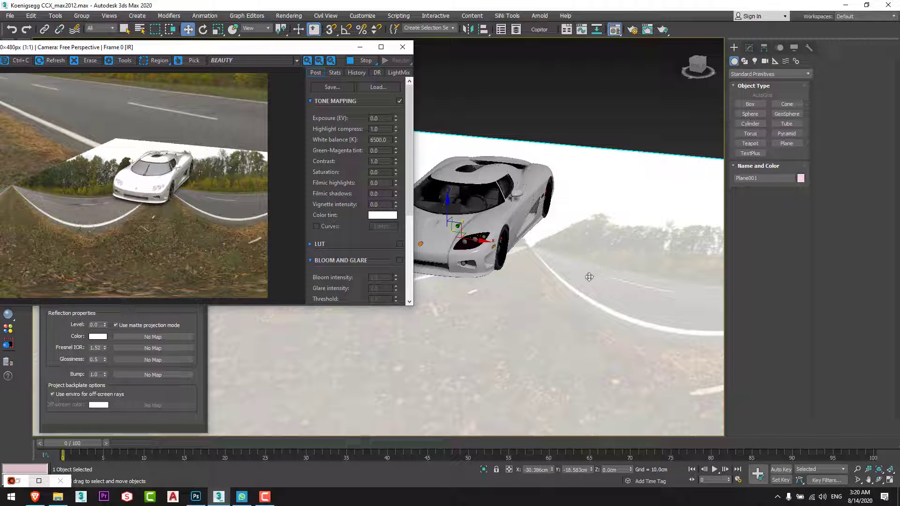
# Set the shadow catcher's projection mode to Enviro projection onto geometry and check the car on the road from a closer angle
pyautogui.click(64, 336)
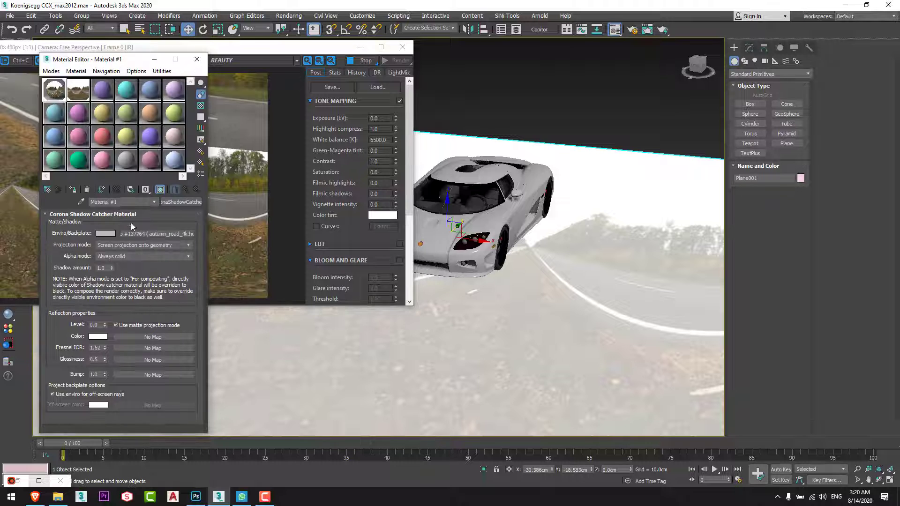
pyautogui.click(105, 247)
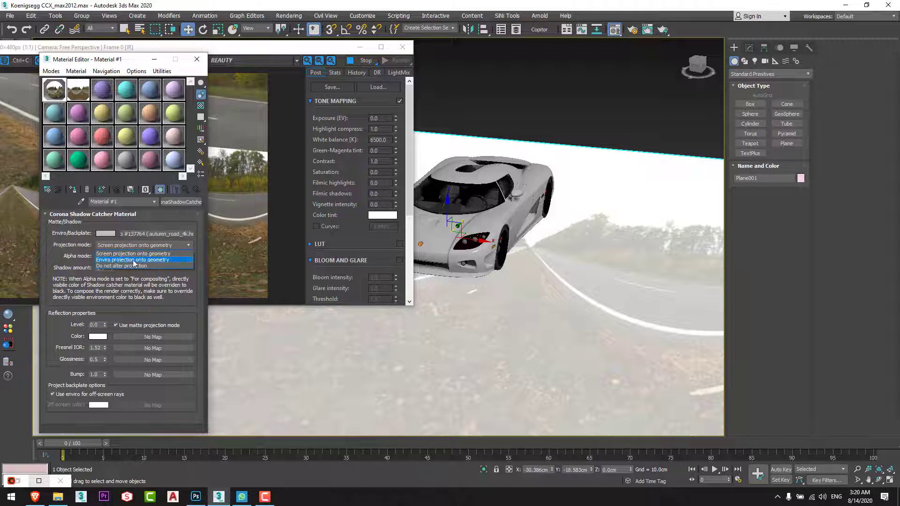
pyautogui.click(133, 261)
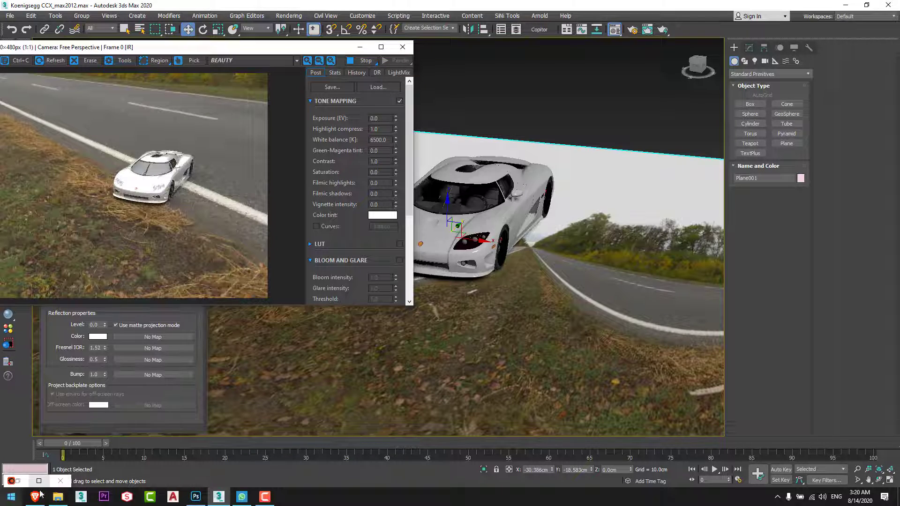
pyautogui.keyDown('alt'); pyautogui.moveTo(541, 306); pyautogui.dragTo(499, 247, button='middle'); pyautogui.keyUp('alt')
pyautogui.scroll(5, 498, 247)
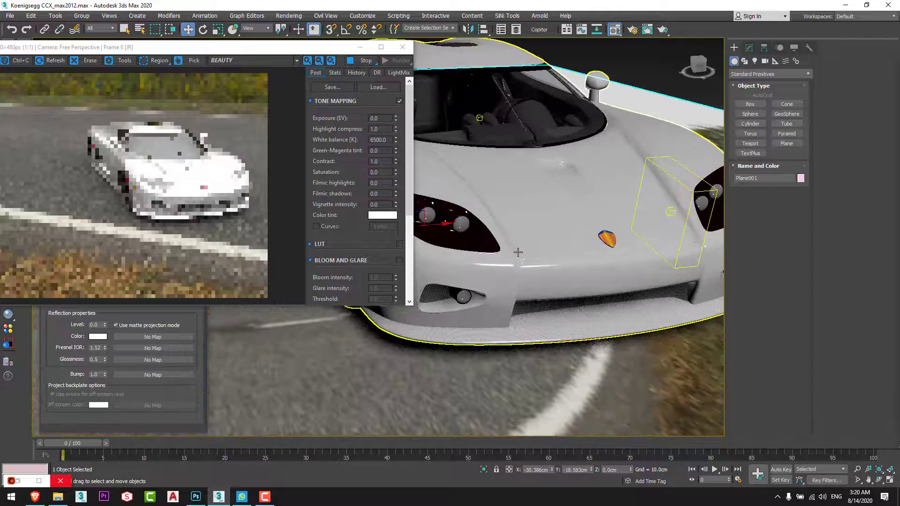
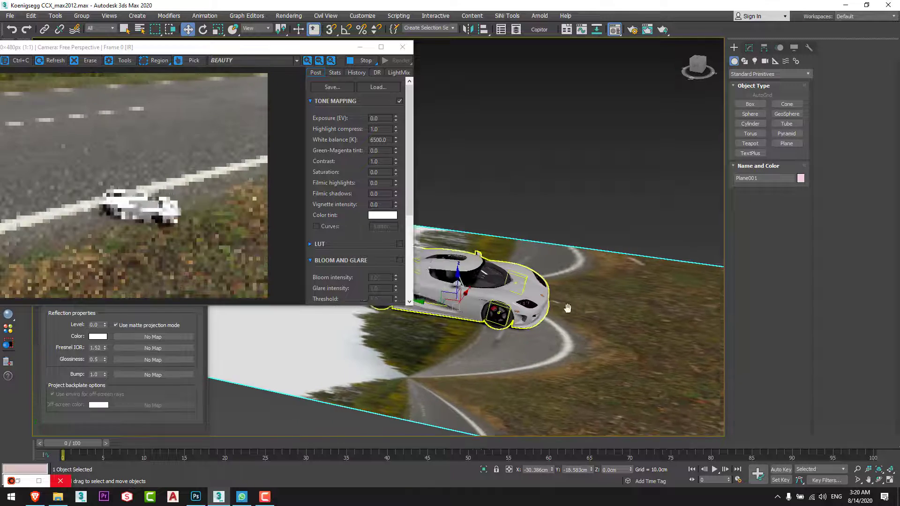
# Set the environment mode of the autumn_road_4k.hdr Corona Bitmap to Dome and inspect the car in the interactive render
pyautogui.click(123, 311)
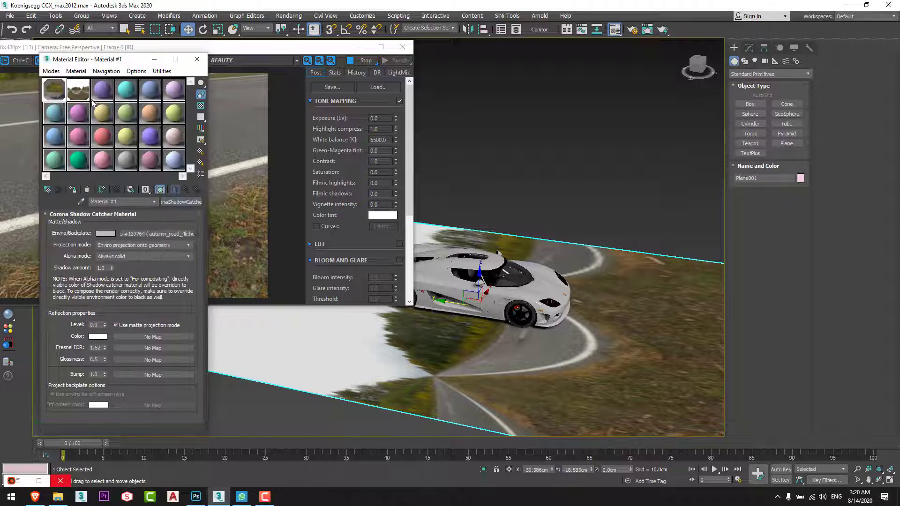
pyautogui.moveTo(216, 50); pyautogui.dragTo(657, 47)
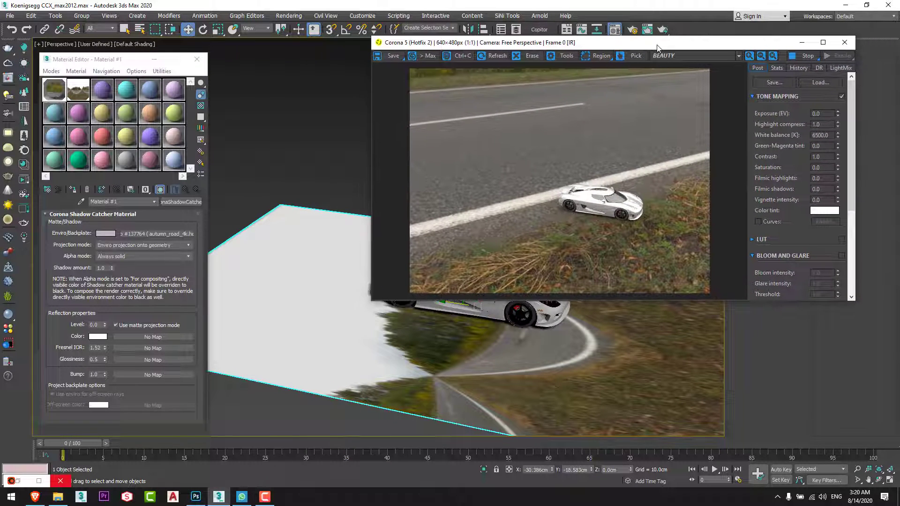
pyautogui.click(85, 99)
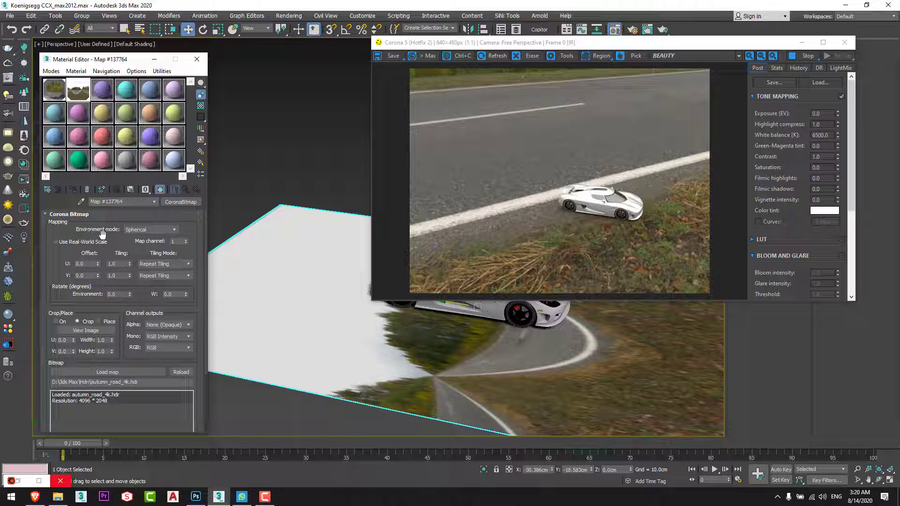
pyautogui.click(140, 229)
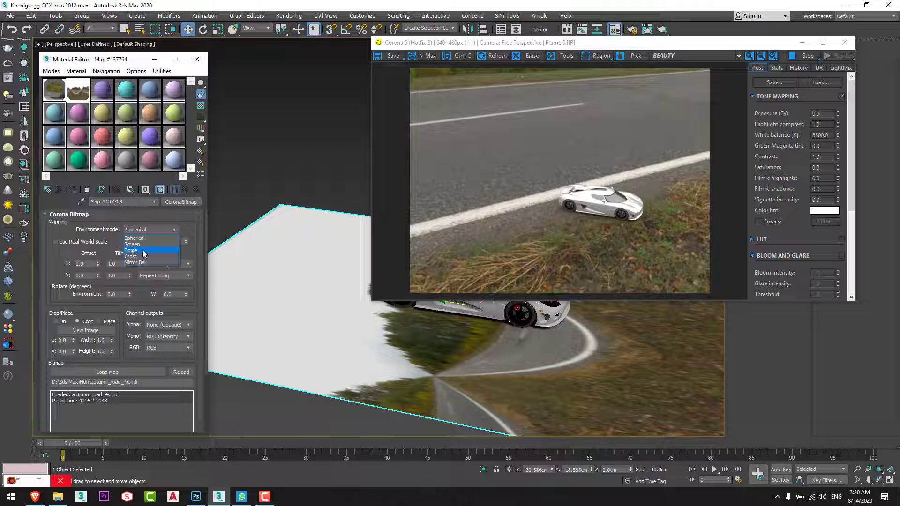
pyautogui.click(144, 253)
pyautogui.scroll(1, 583, 210)
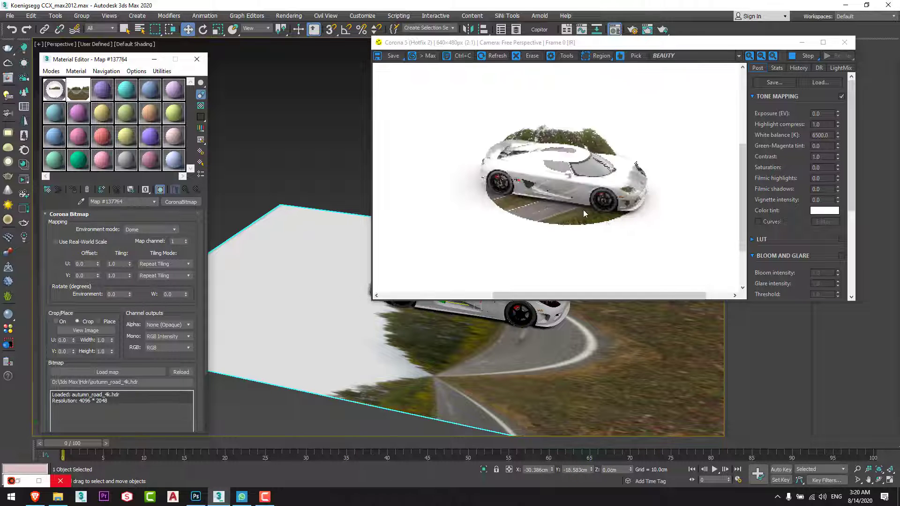
pyautogui.scroll(-1, 571, 225)
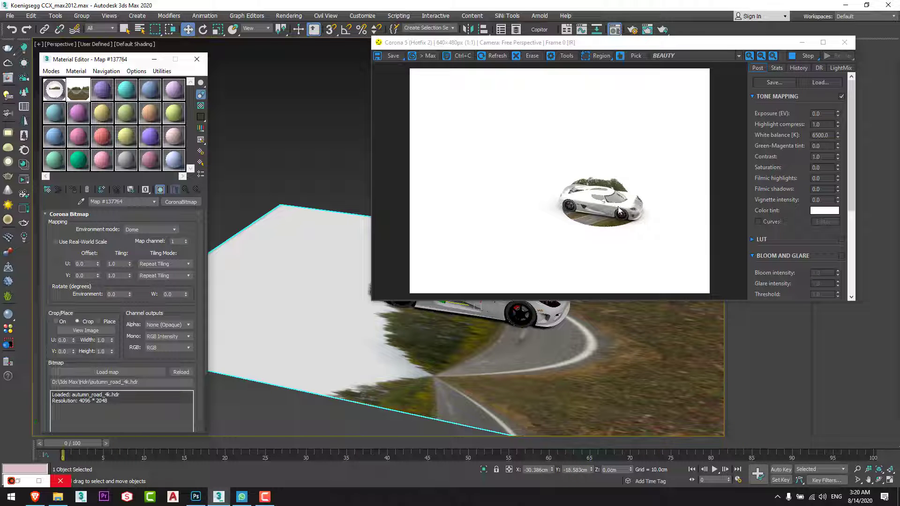
pyautogui.scroll(2, 592, 338)
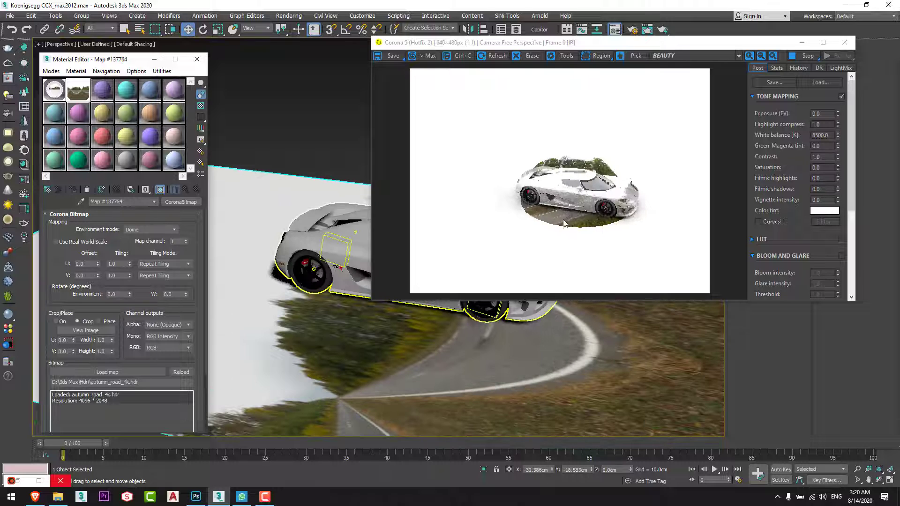
pyautogui.scroll(1, 571, 206)
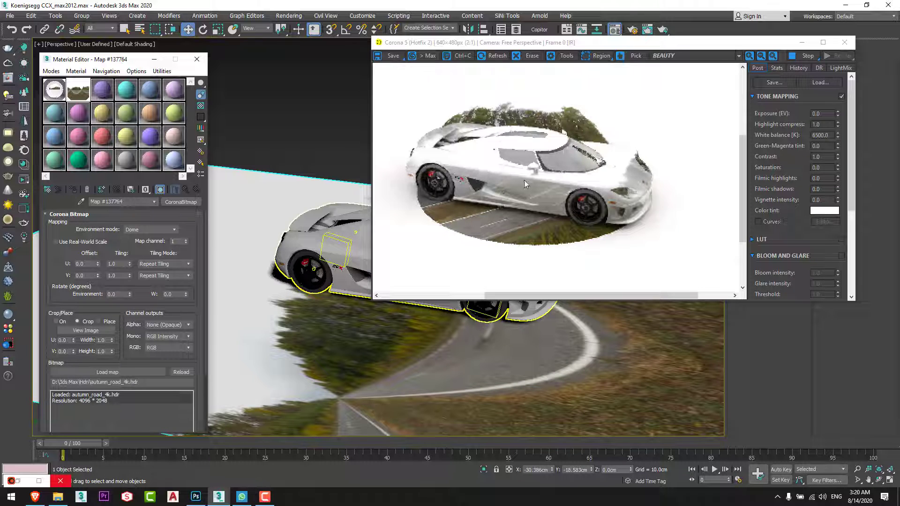
pyautogui.scroll(-1, 525, 184)
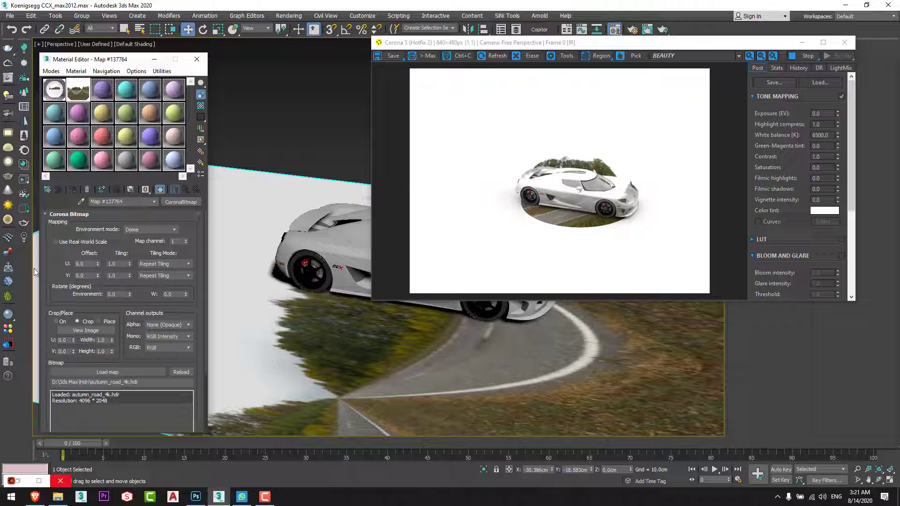
# Set the HDRI map's dome radius to 2000 cm and its camera height to 170 cm
pyautogui.scroll(-4, 53, 284)
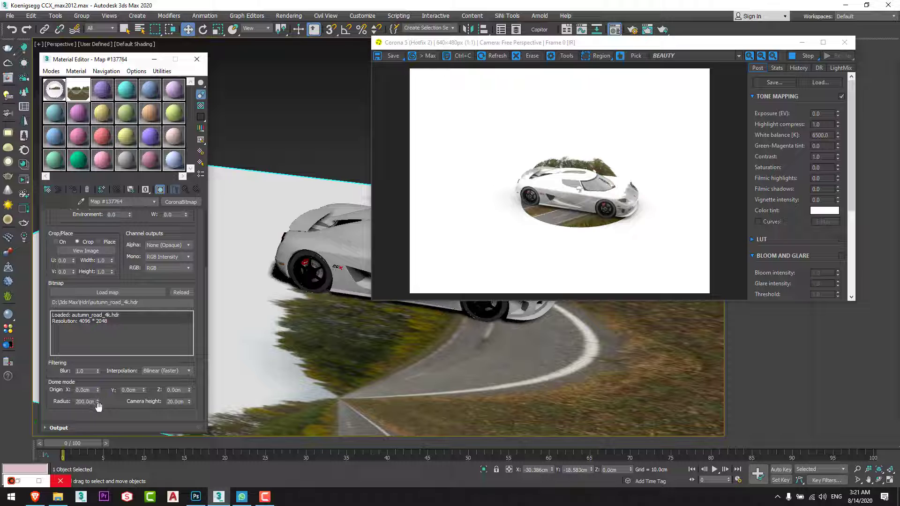
pyautogui.doubleClick(83, 402)
pyautogui.write('2000')
pyautogui.press('Return')
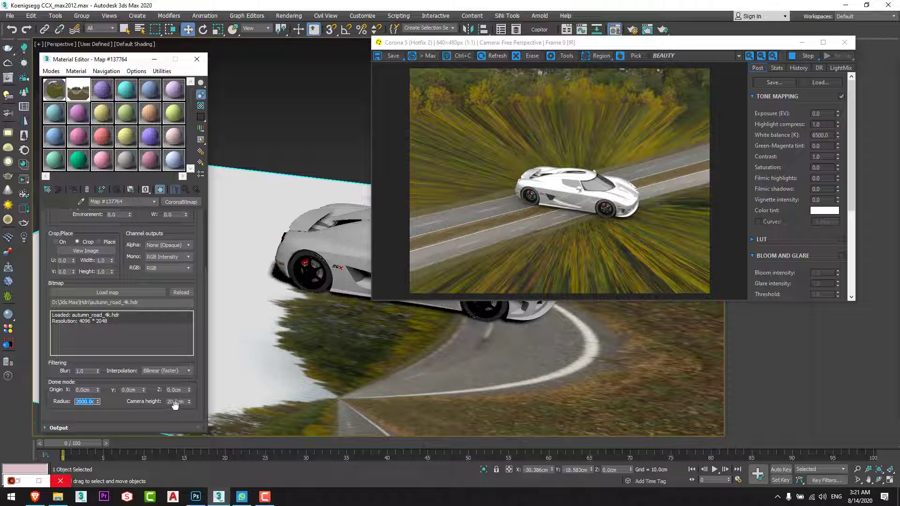
pyautogui.moveTo(178, 403)
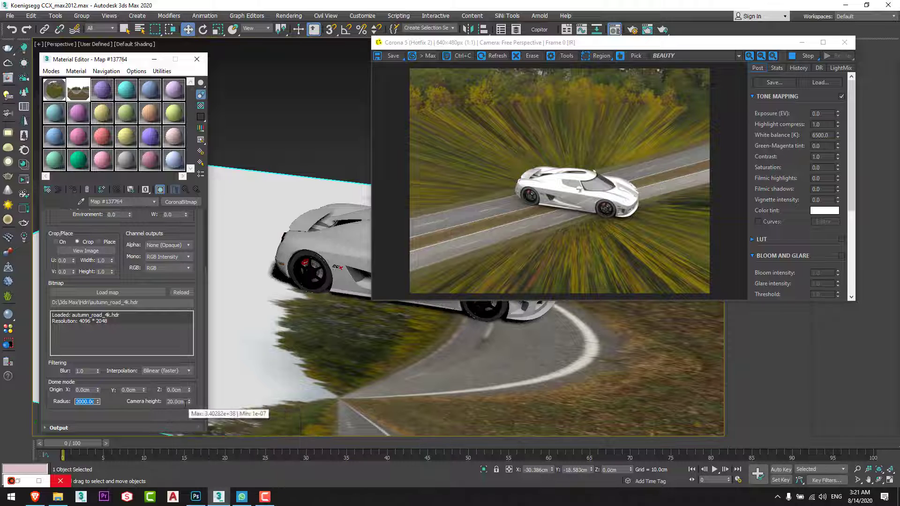
pyautogui.doubleClick(176, 402)
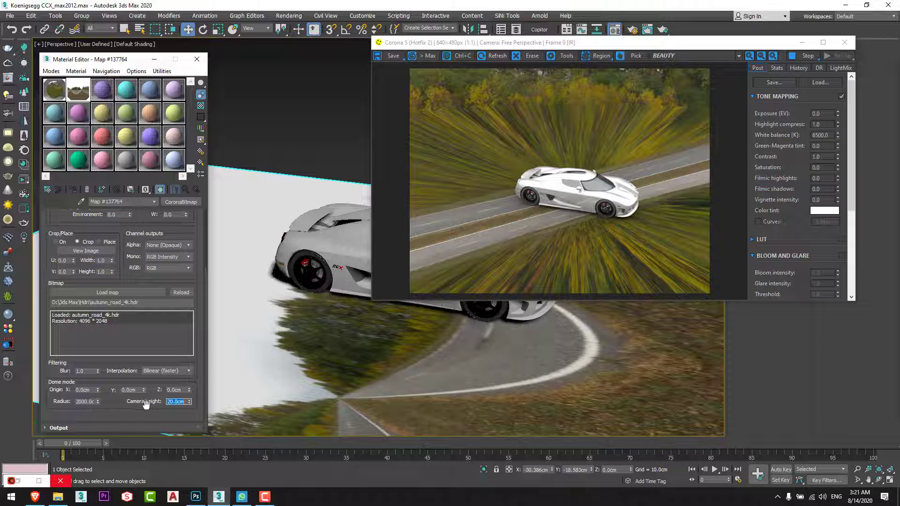
pyautogui.write('170')
pyautogui.press('Return')
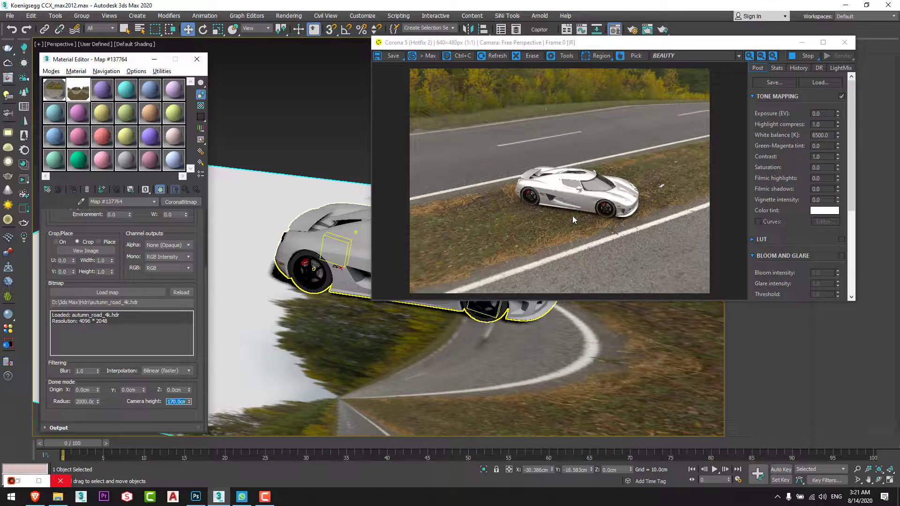
# View the car from the front and try dome camera heights of 180 cm and 160 cm, restoring 170 cm
pyautogui.press('alt')
pyautogui.click(300, 231)
pyautogui.keyDown('alt'); pyautogui.moveTo(300, 232); pyautogui.dragTo(307, 318, button='middle'); pyautogui.keyUp('alt')
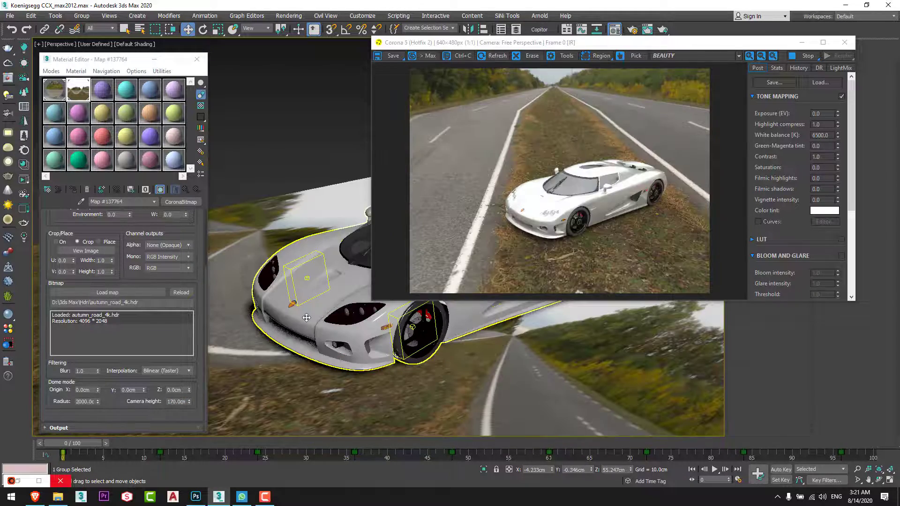
pyautogui.click(184, 403)
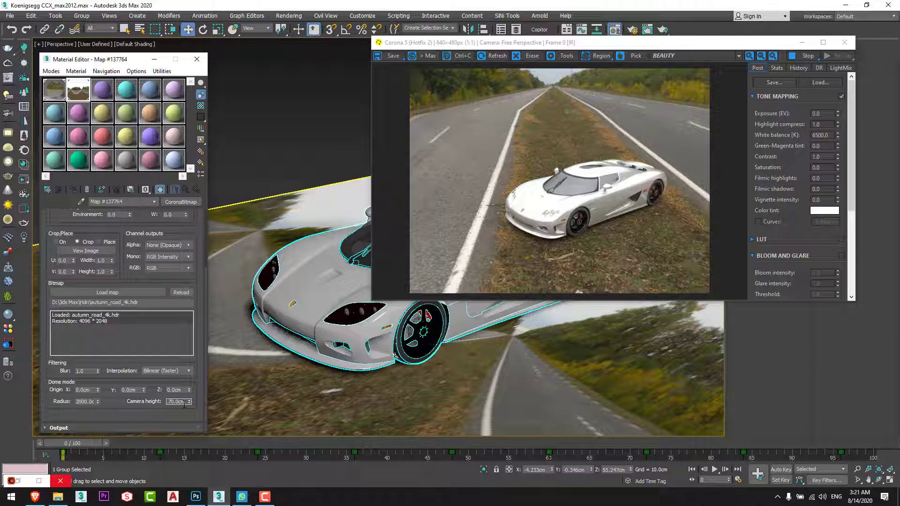
pyautogui.press('Return')
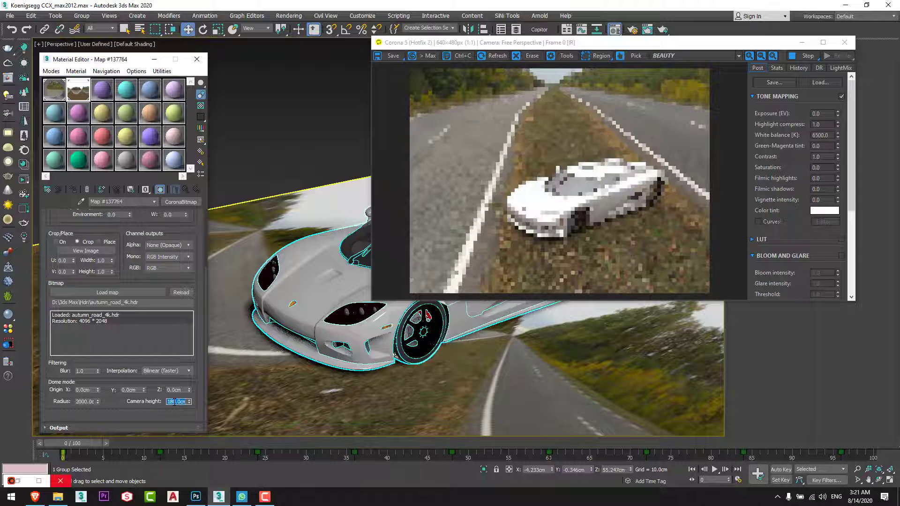
pyautogui.write('16')
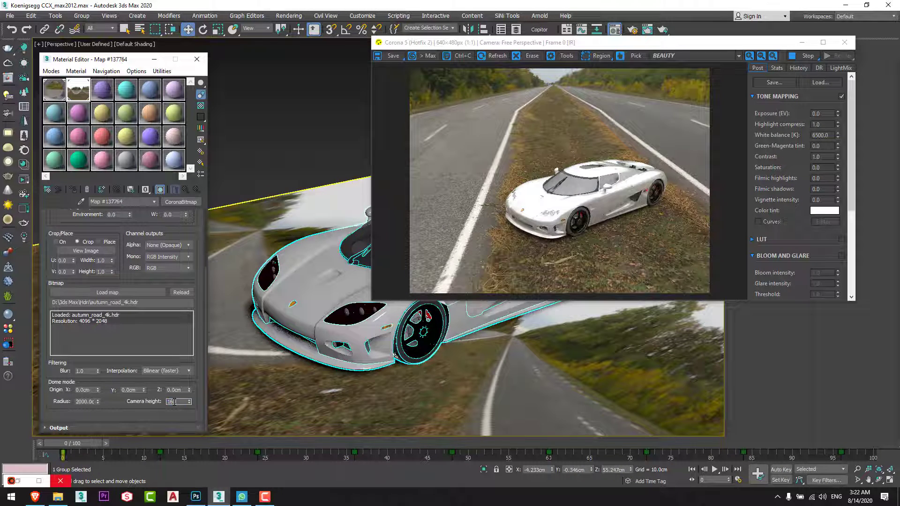
pyautogui.write('0')
pyautogui.press('Return')
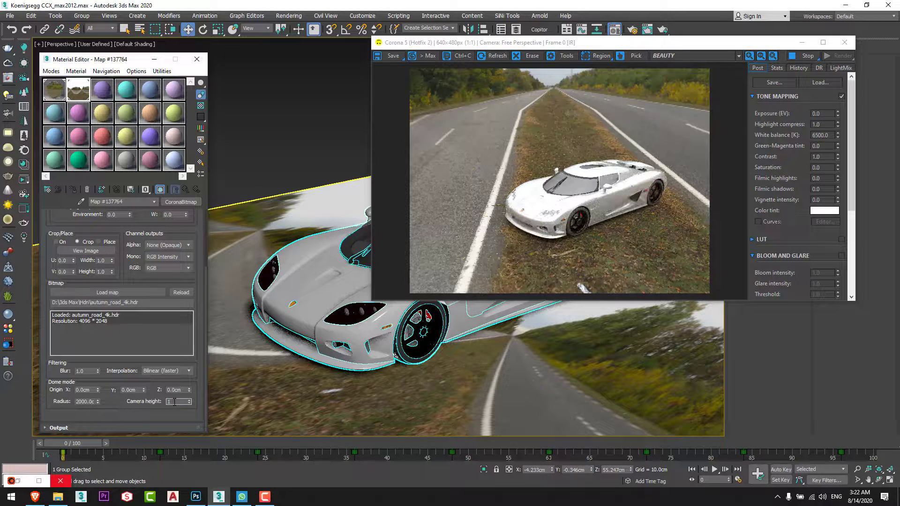
pyautogui.write('170')
pyautogui.press('Return')
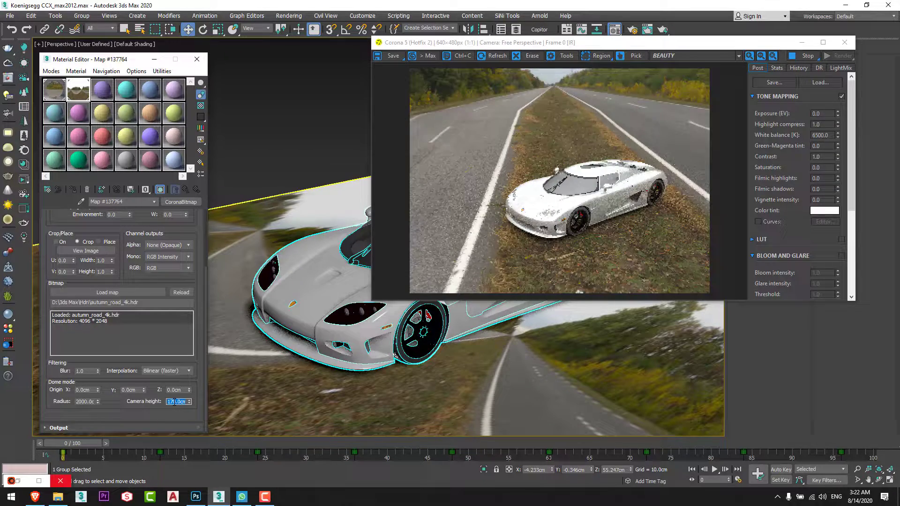
# Select the car group together with the ground plane, move them onto the road lane beside the median, and rotate them to follow the lane
pyautogui.keyDown('alt'); pyautogui.moveTo(301, 308); pyautogui.dragTo(344, 350, button='middle'); pyautogui.keyUp('alt')
pyautogui.keyDown('ctrl'); pyautogui.click(333, 307); pyautogui.keyUp('ctrl')
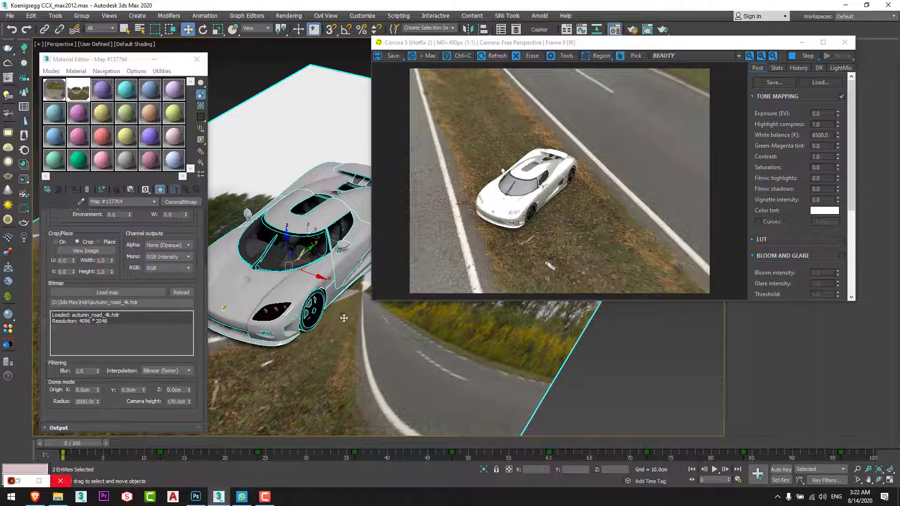
pyautogui.keyDown('alt'); pyautogui.moveTo(344, 318); pyautogui.dragTo(252, 258, button='middle'); pyautogui.keyUp('alt')
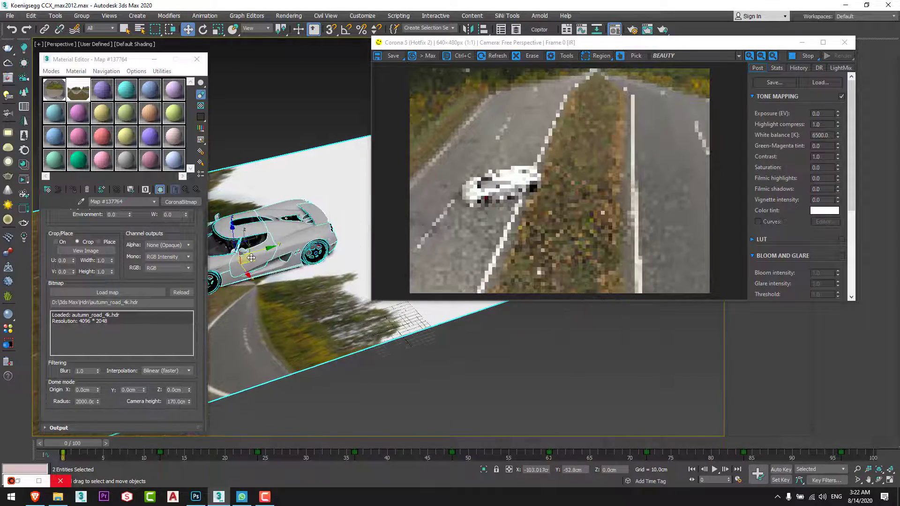
pyautogui.press('e')
pyautogui.moveTo(242, 263)
pyautogui.mouseDown()
pyautogui.moveTo(294, 264)
pyautogui.moveTo(249, 263)
pyautogui.mouseUp()
pyautogui.press('w')
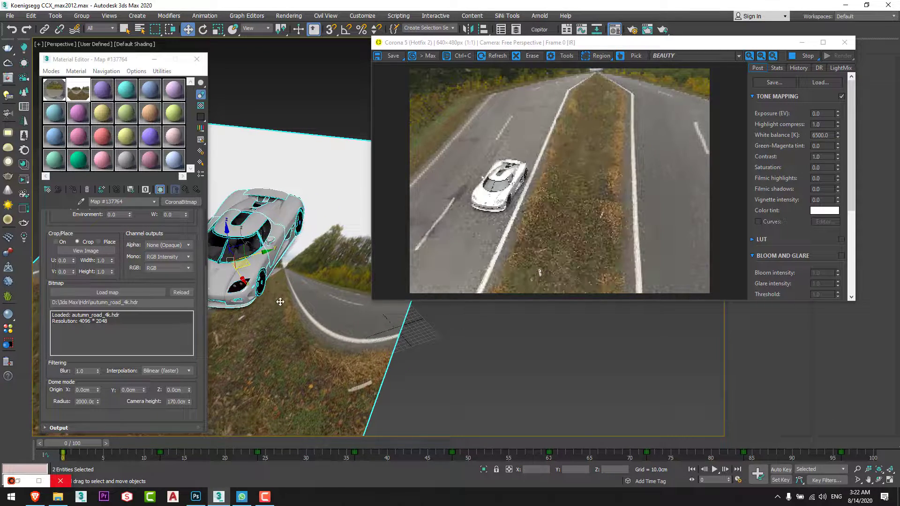
pyautogui.keyDown('alt'); pyautogui.moveTo(280, 302); pyautogui.dragTo(359, 337, button='middle'); pyautogui.keyUp('alt')
# Create a Corona camera in the top view, placed off to the side of the ground plane and aimed towards the car
pyautogui.press('t')
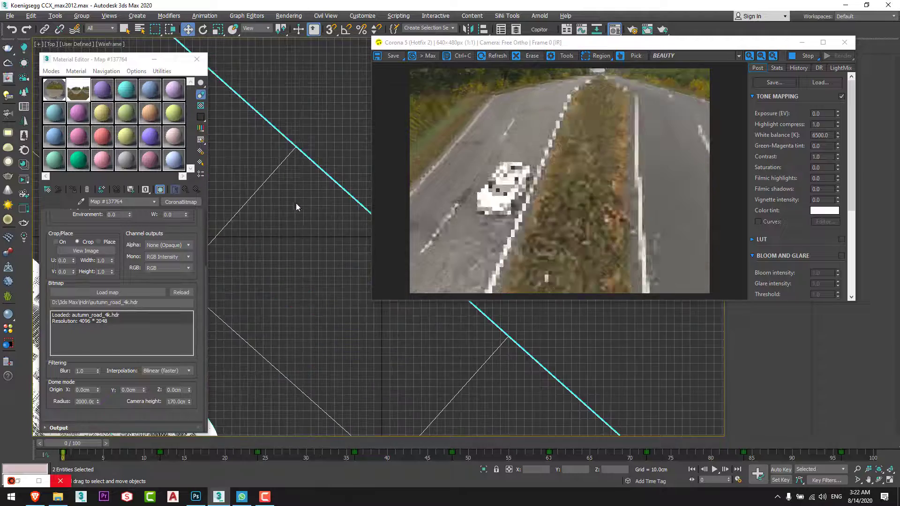
pyautogui.scroll(-6, 302, 225)
pyautogui.moveTo(305, 246); pyautogui.dragTo(335, 266, button='middle')
pyautogui.scroll(-3, 335, 267)
pyautogui.scroll(2, 284, 272)
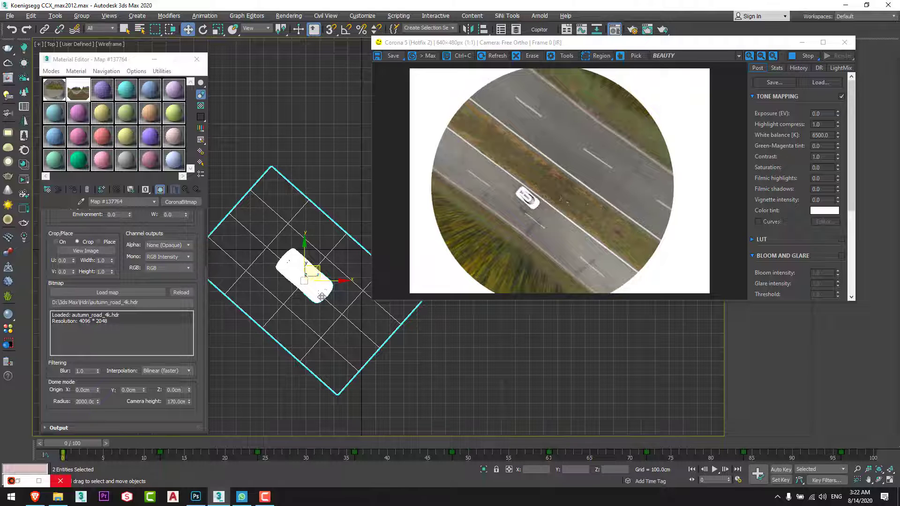
pyautogui.click(26, 77)
pyautogui.moveTo(305, 304); pyautogui.dragTo(254, 305, button='middle')
pyautogui.scroll(-2, 305, 270)
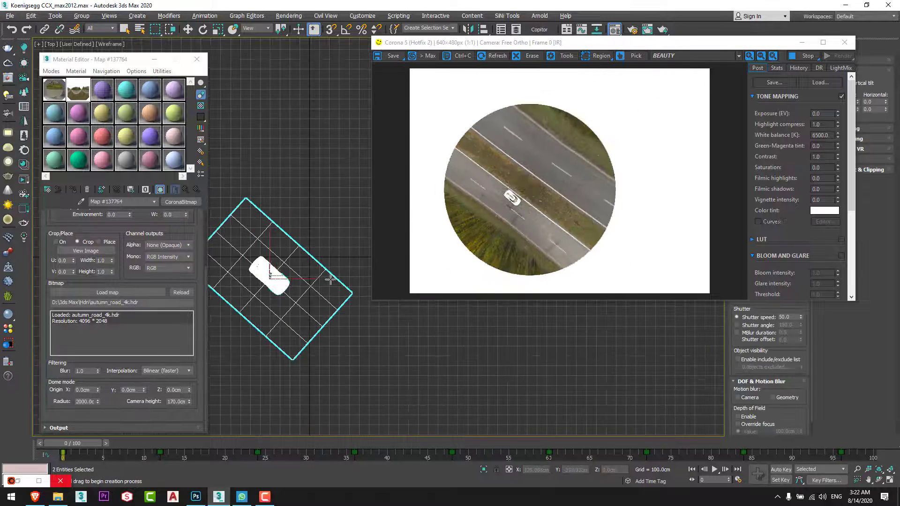
pyautogui.scroll(-2, 295, 261)
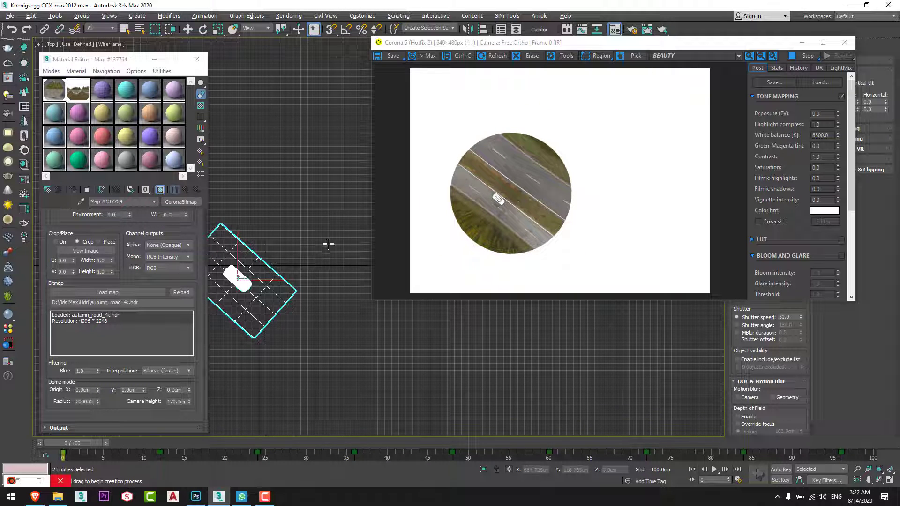
pyautogui.moveTo(340, 239); pyautogui.dragTo(294, 268)
pyautogui.rightClick(295, 269)
# Look through the new Corona camera in a maximized viewport and raise the camera to about 165 cm above the ground
pyautogui.hotkey('alt', 'w')
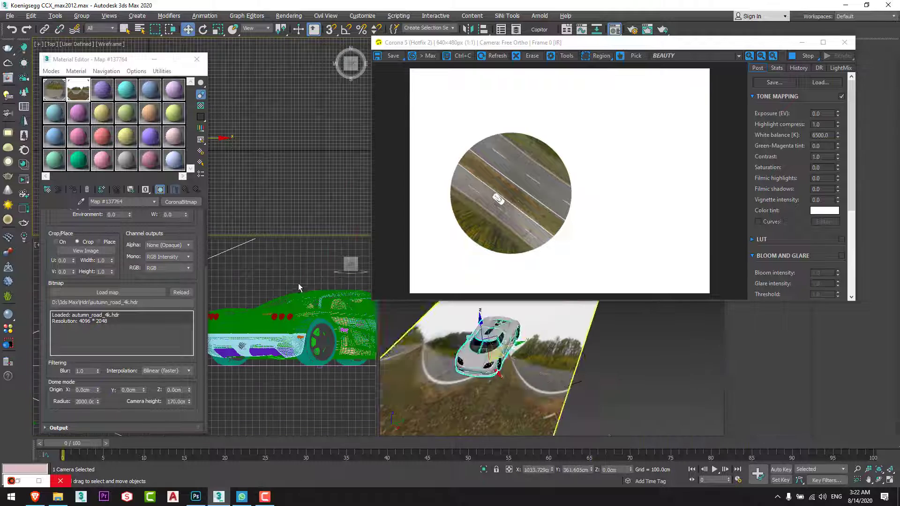
pyautogui.rightClick(274, 287)
pyautogui.press('c')
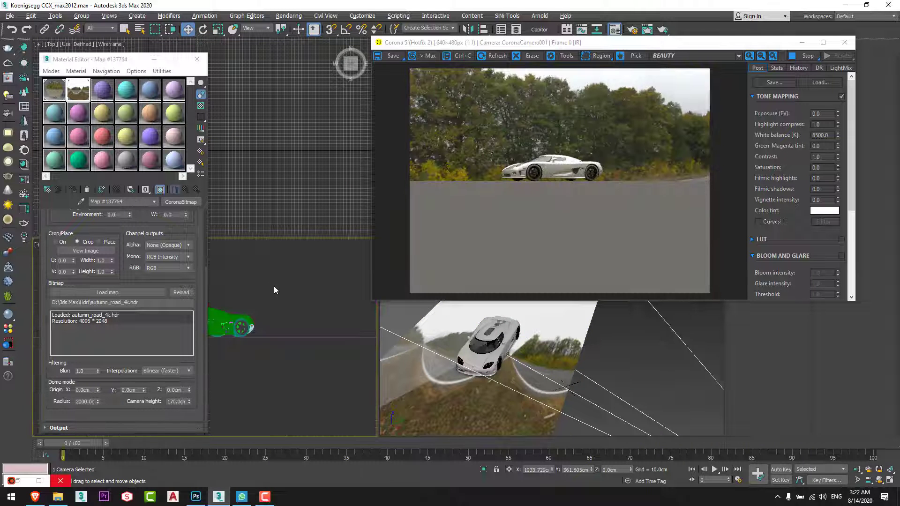
pyautogui.hotkey('alt', 'w')
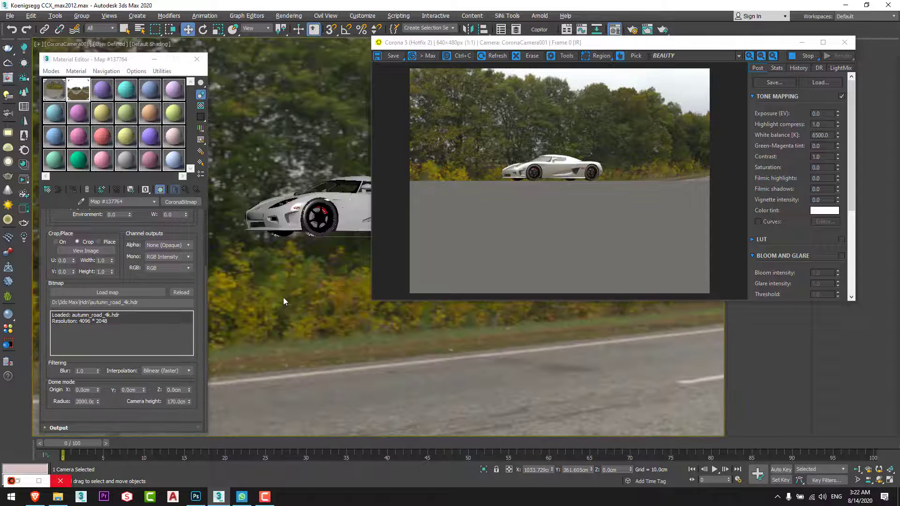
pyautogui.moveTo(297, 267); pyautogui.dragTo(326, 372, button='middle')
pyautogui.moveTo(300, 234); pyautogui.dragTo(307, 301, button='middle')
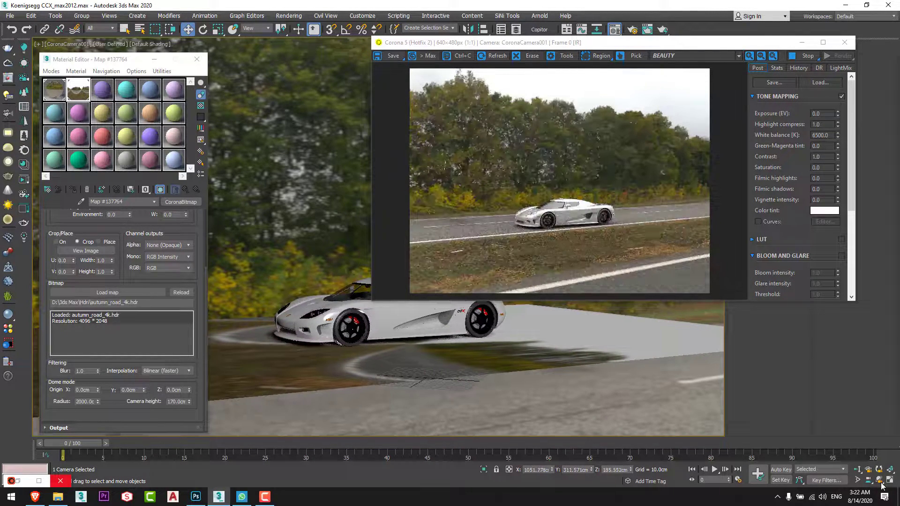
# Orbit and dolly the Corona camera to a closer front three-quarter view of the car, and bring the whole render window into view
pyautogui.moveTo(516, 46); pyautogui.dragTo(661, 49)
pyautogui.moveTo(365, 261); pyautogui.dragTo(439, 327)
pyautogui.click(857, 469)
pyautogui.click(879, 480)
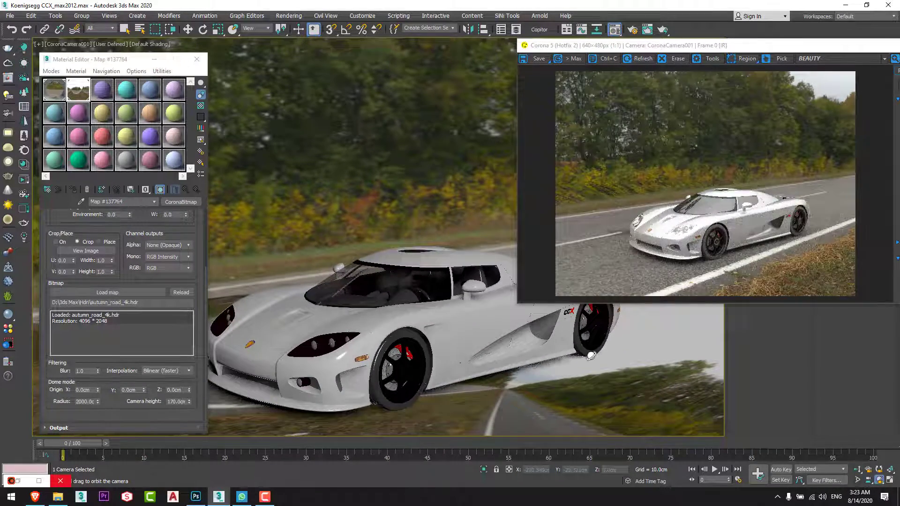
pyautogui.moveTo(388, 294); pyautogui.dragTo(348, 278)
pyautogui.click(857, 469)
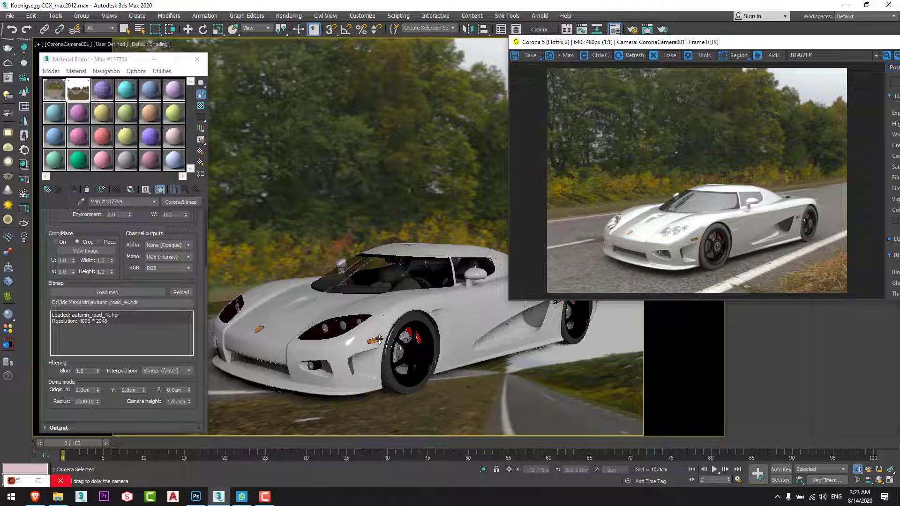
pyautogui.press('w')
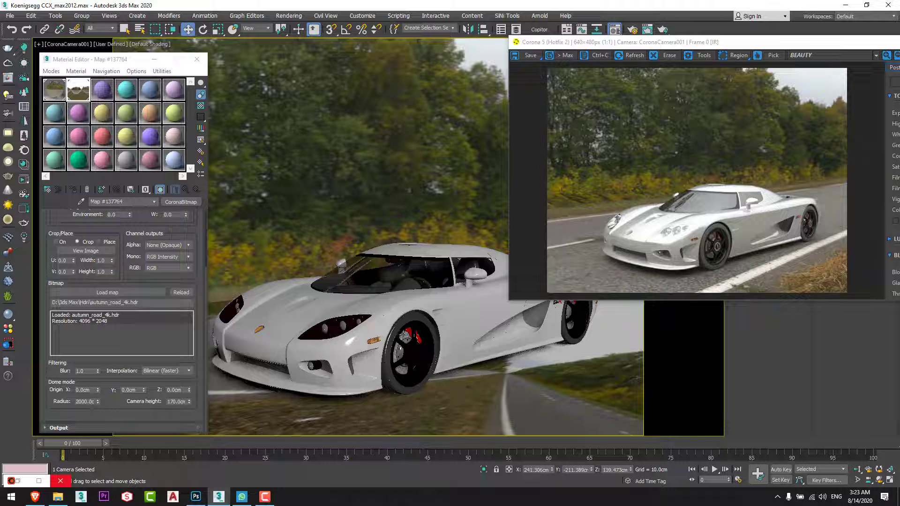
pyautogui.moveTo(720, 43); pyautogui.dragTo(430, 58)
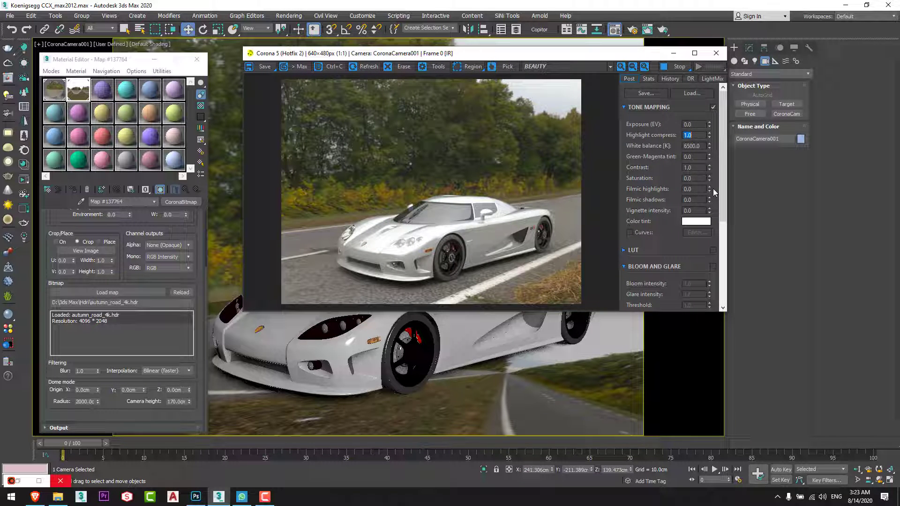
# Enable the LUT in the Corona post-processing settings, load the Adanmq_Ca...SC_S315_n5 LUT and set its opacity to 0.25
pyautogui.doubleClick(694, 167)
pyautogui.click(713, 250)
pyautogui.click(708, 278)
pyautogui.click(625, 439)
pyautogui.doubleClick(693, 290)
pyautogui.write('0.25')
pyautogui.scroll(-4, 676, 262)
pyautogui.click(713, 209)
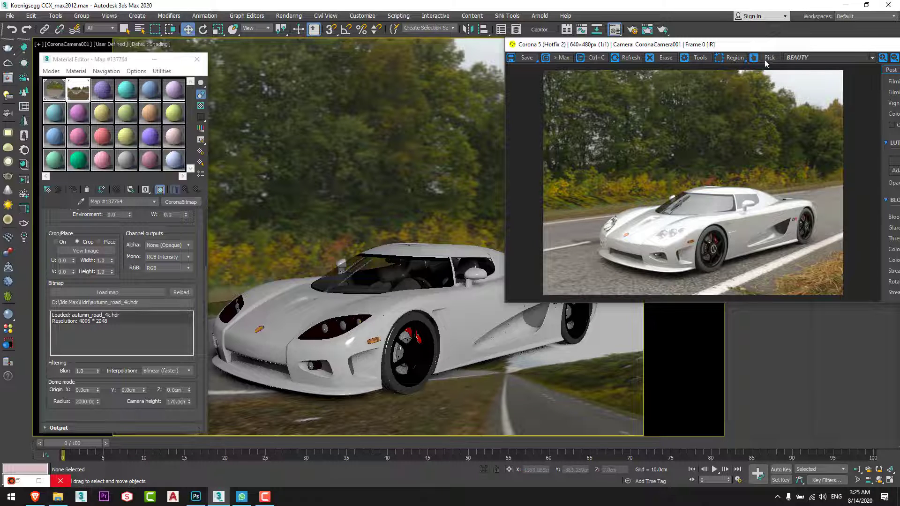
# Move the render window clear of the viewport, and open autumn_road_4k.hdr from the Hdri folder in Photoshop with the Move tool active
pyautogui.moveTo(753, 47); pyautogui.dragTo(722, 47)
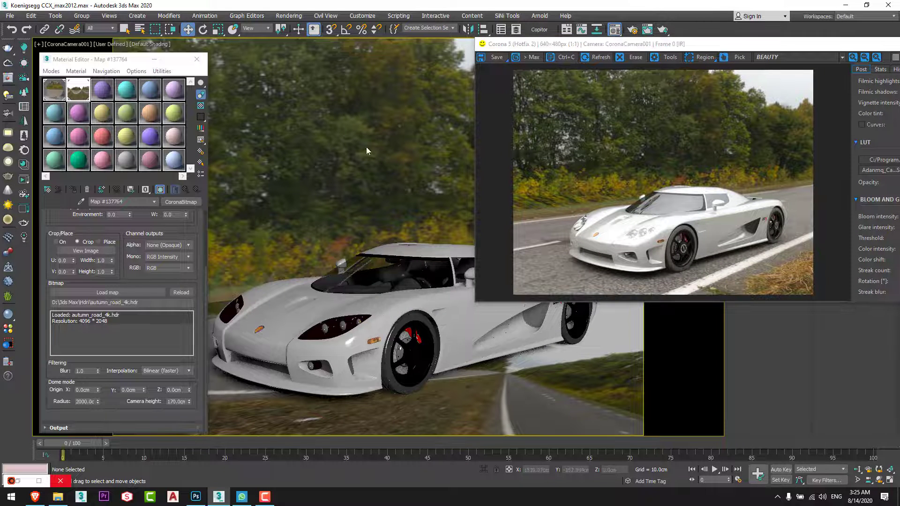
pyautogui.click(60, 497)
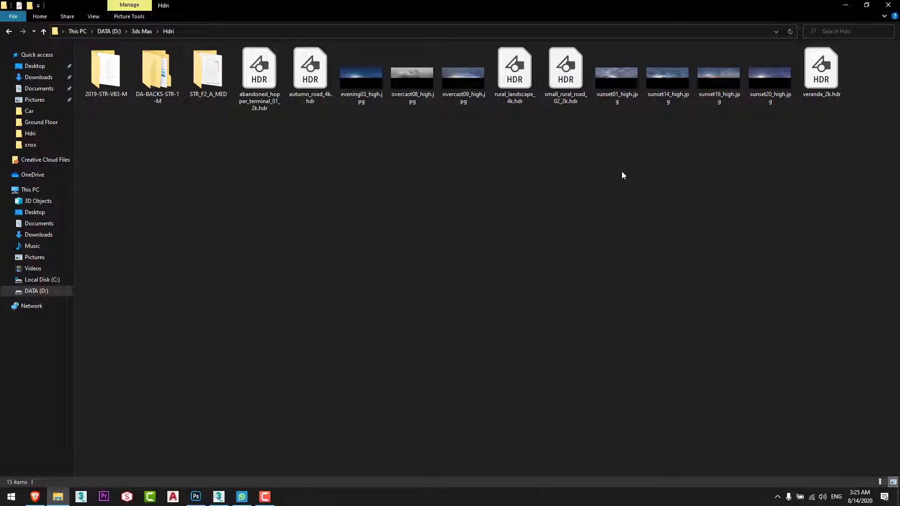
pyautogui.click(288, 105)
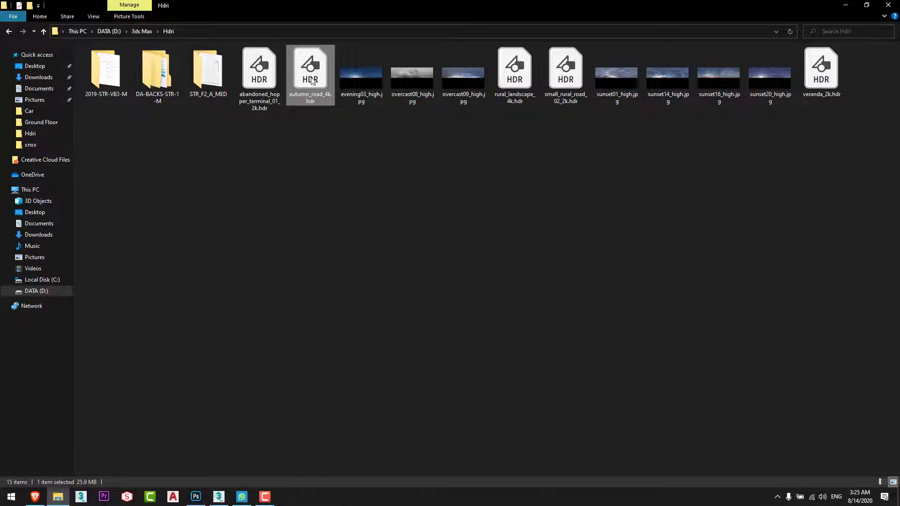
pyautogui.moveTo(311, 81); pyautogui.dragTo(257, 232)
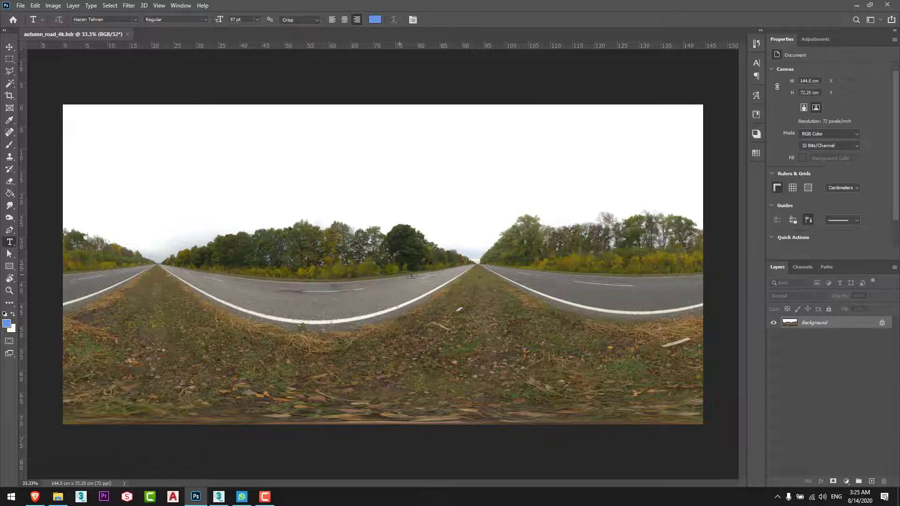
pyautogui.press('v')
pyautogui.keyDown('alt'); pyautogui.scroll(1, 389, 285); pyautogui.keyUp('alt')
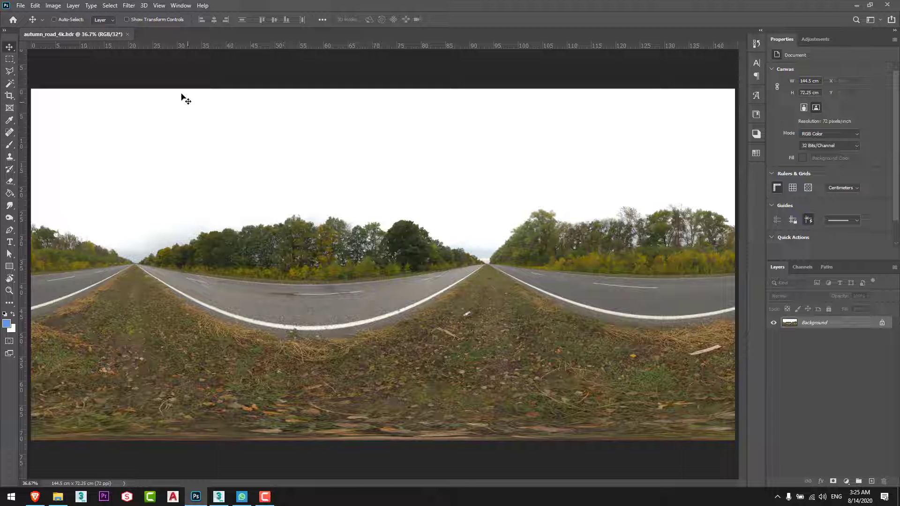
# Start a Path Blur on the panorama and stretch its default path along the horizon between the two road vanishing points
pyautogui.click(128, 5)
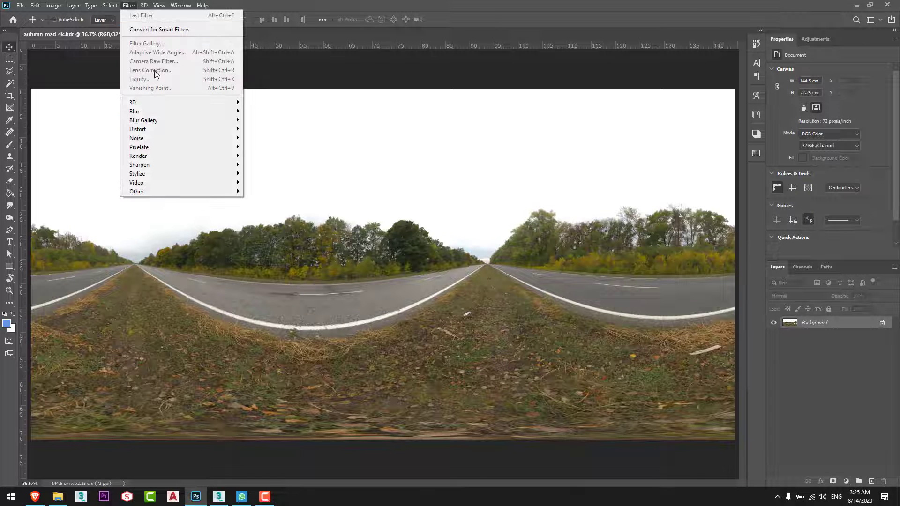
pyautogui.moveTo(165, 124)
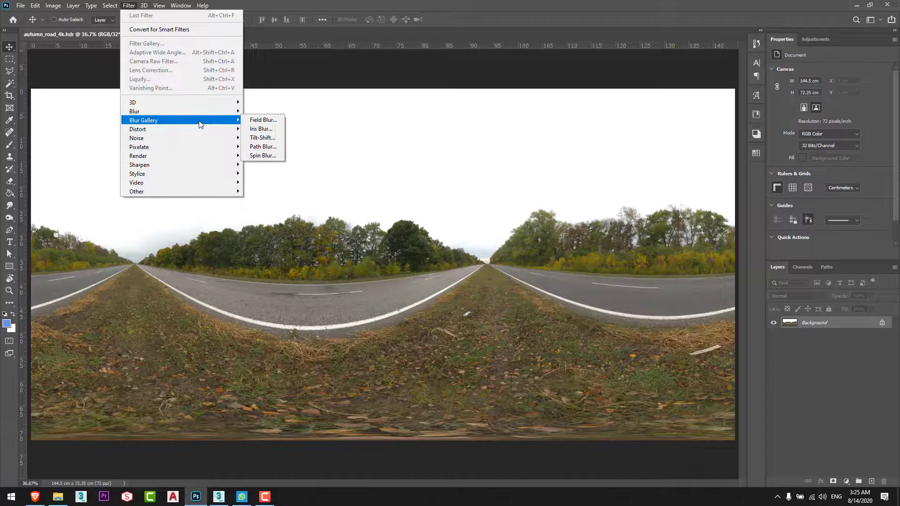
pyautogui.click(263, 147)
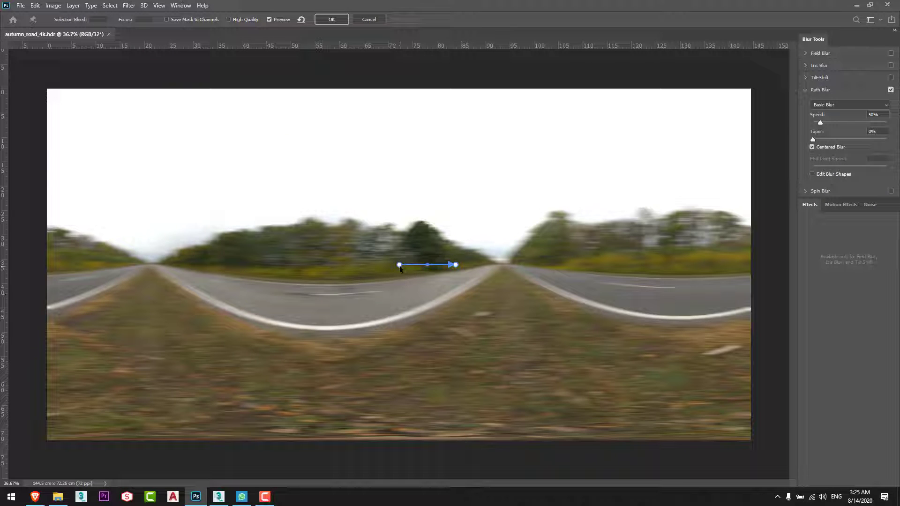
pyautogui.moveTo(400, 266); pyautogui.dragTo(149, 266)
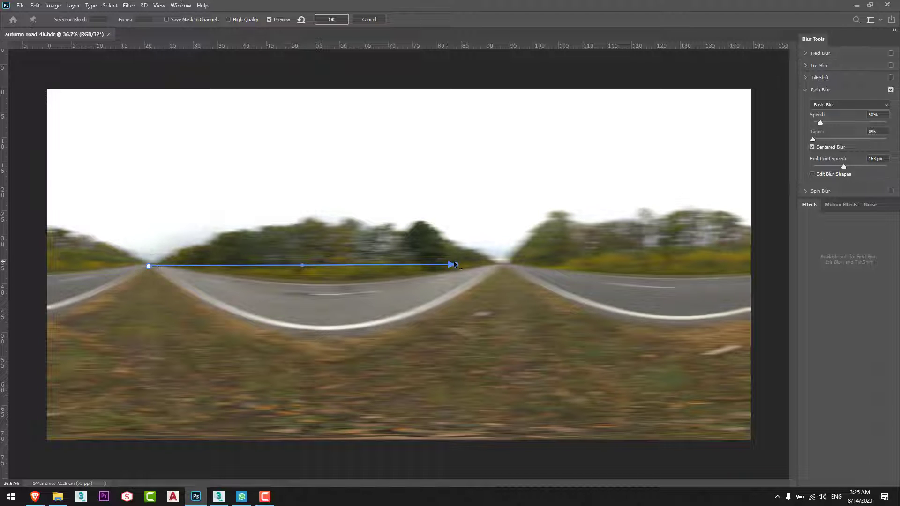
pyautogui.moveTo(456, 266); pyautogui.dragTo(502, 266)
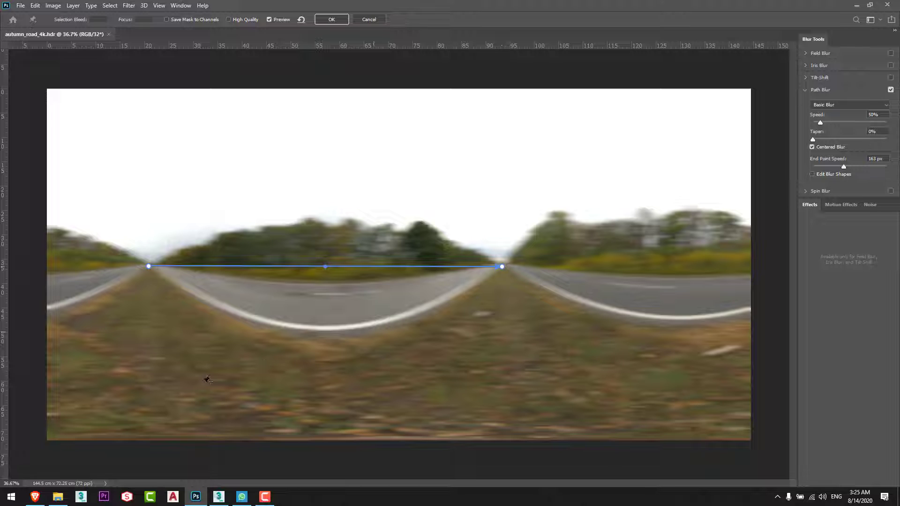
# Add two blur paths between the vanishing points, one curved below the road's white edge line and one arched above the trees
pyautogui.click(149, 272)
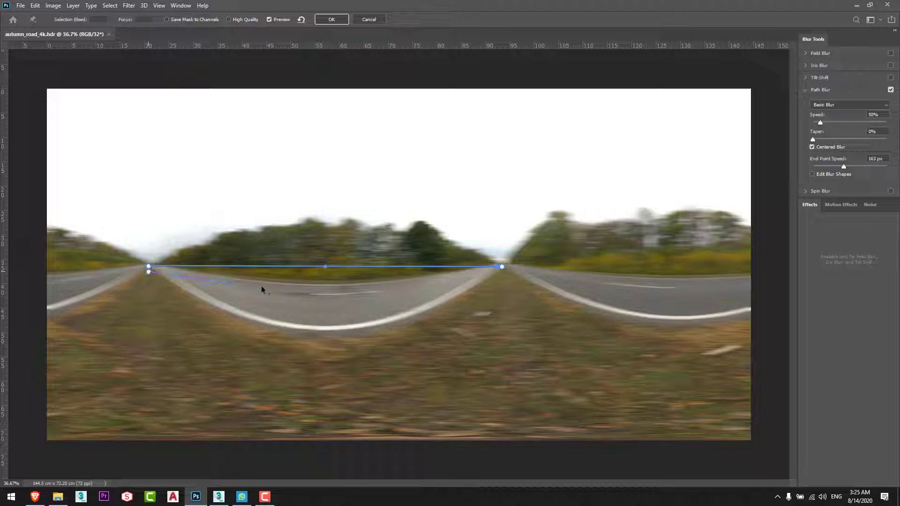
pyautogui.doubleClick(501, 274)
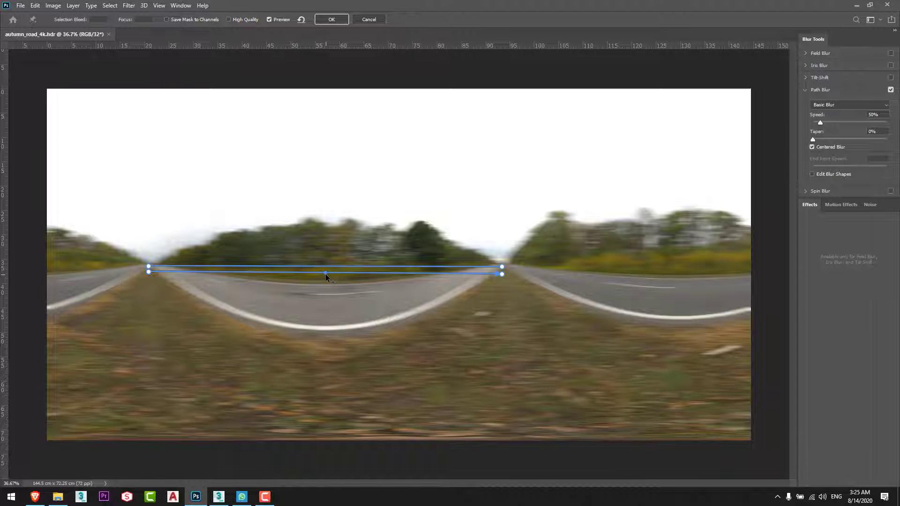
pyautogui.moveTo(325, 274); pyautogui.dragTo(321, 341)
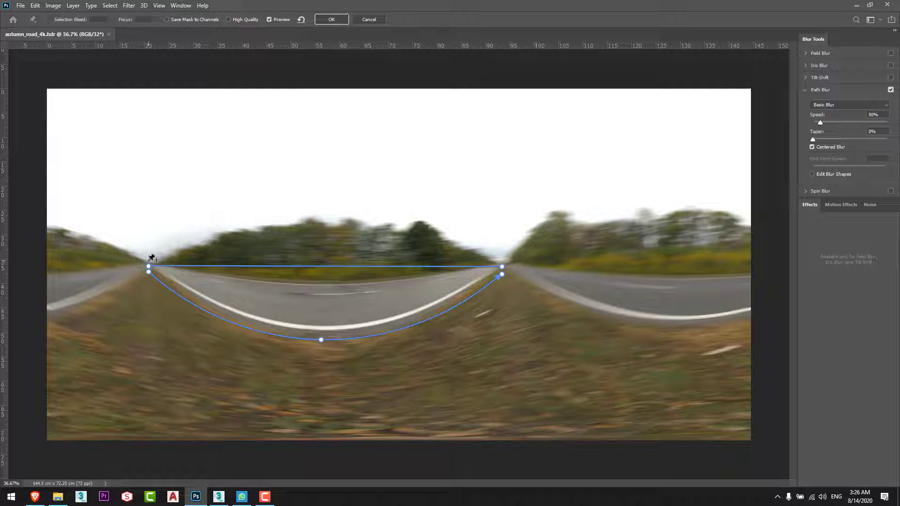
pyautogui.moveTo(149, 260)
pyautogui.mouseDown()
pyautogui.moveTo(502, 249)
pyautogui.moveTo(503, 258)
pyautogui.mouseUp()
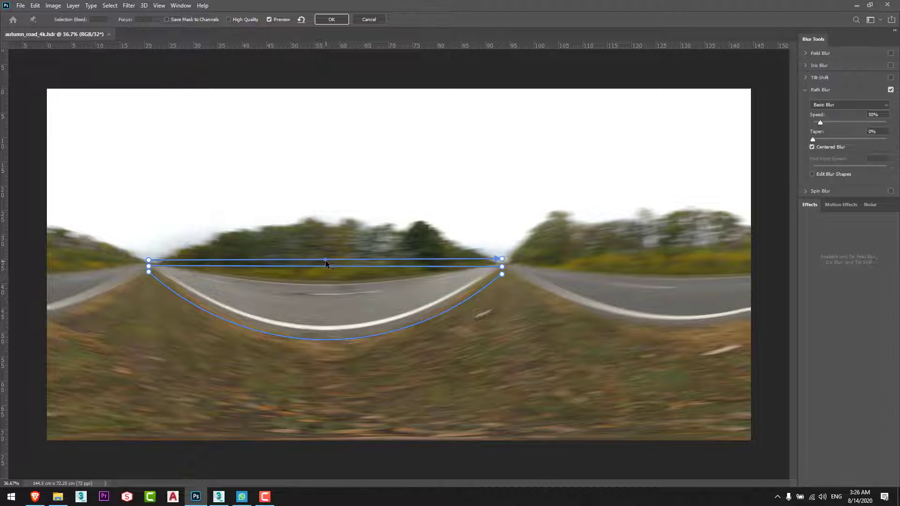
pyautogui.moveTo(326, 260); pyautogui.dragTo(324, 205)
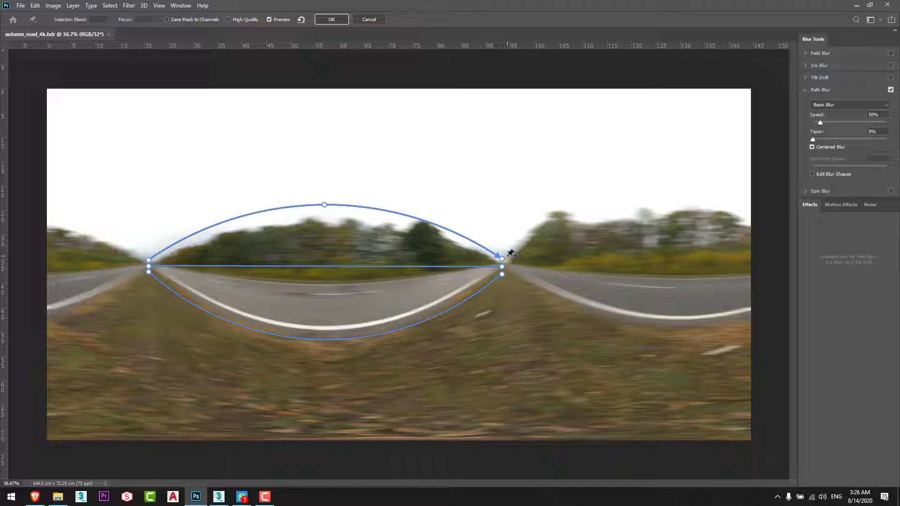
# Add three straight blur paths from the right vanishing point to the image's upper-right corner, lower-right corner and right edge at the horizon
pyautogui.click(508, 256)
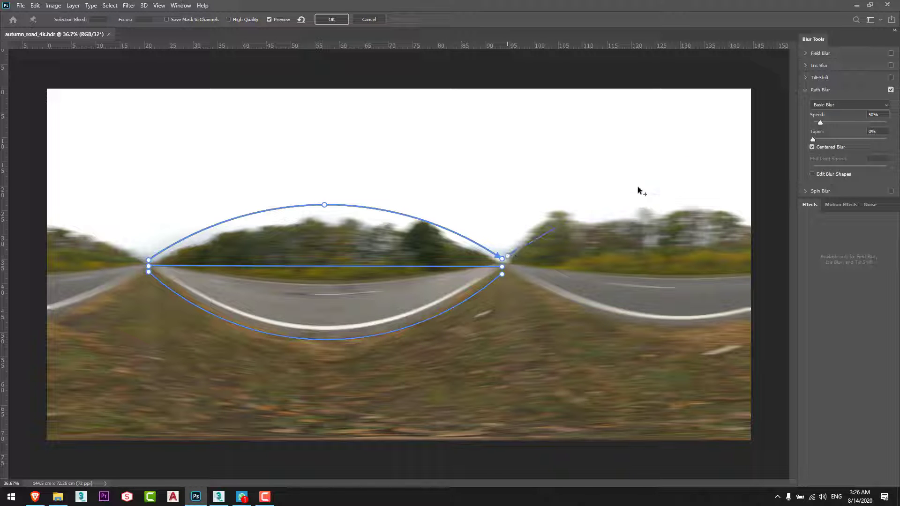
pyautogui.doubleClick(747, 94)
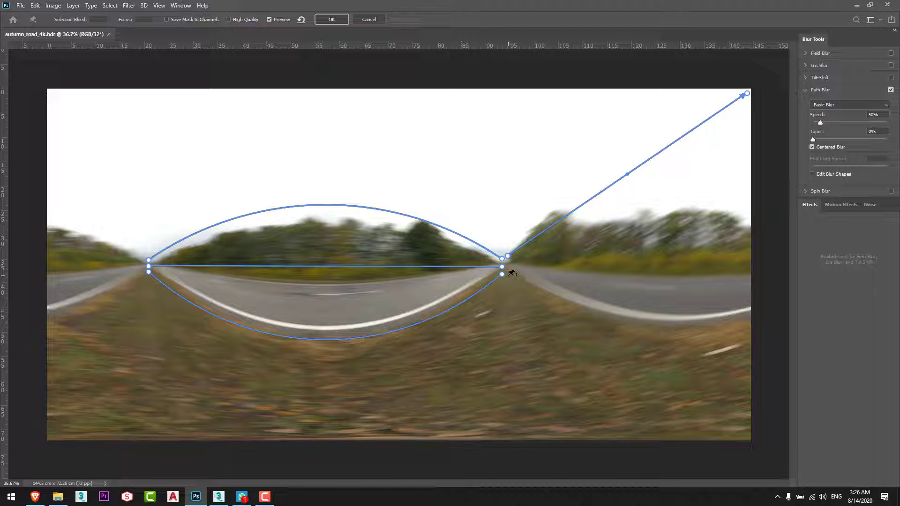
pyautogui.doubleClick(748, 438)
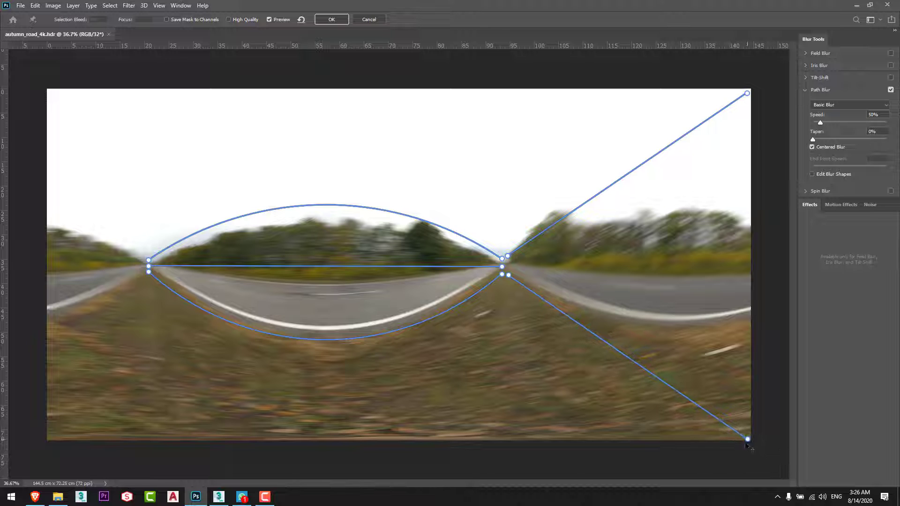
pyautogui.click(510, 266)
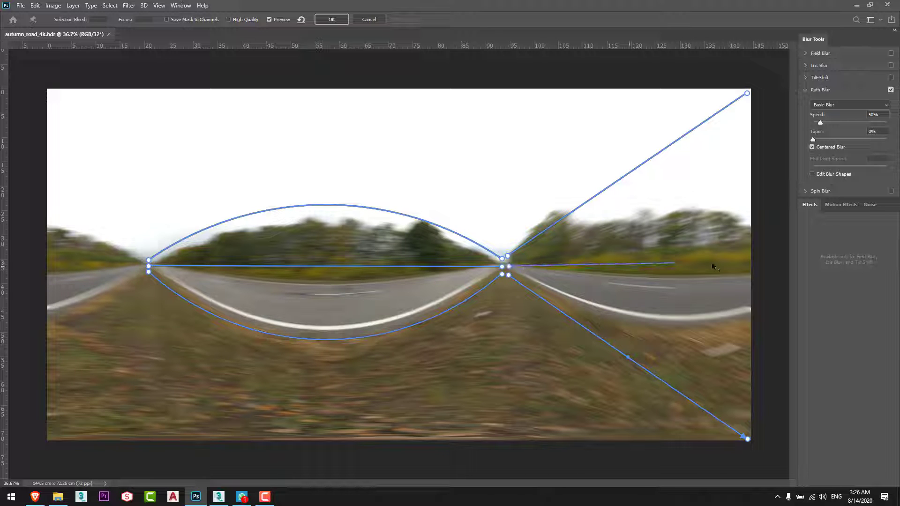
pyautogui.doubleClick(753, 269)
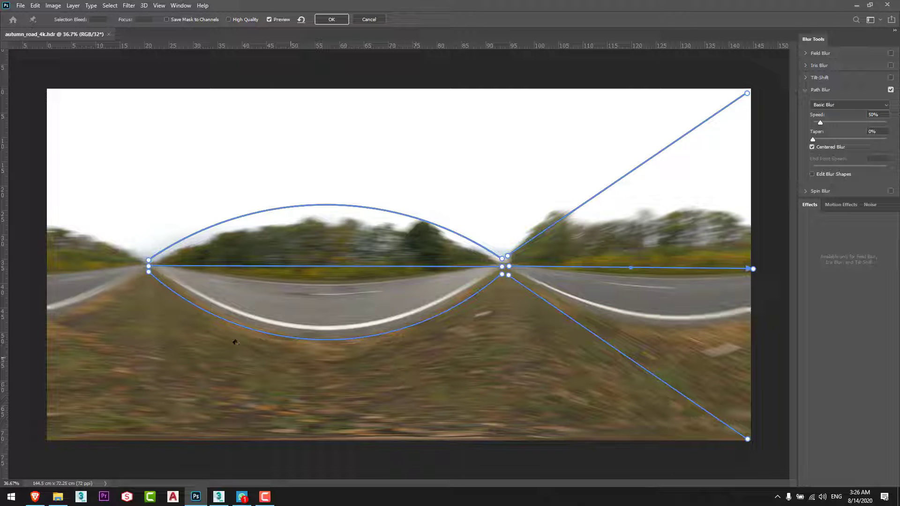
# Add three straight blur paths from the left vanishing point to the image's lower-left corner, upper-left corner and left edge near the horizon
pyautogui.click(144, 273)
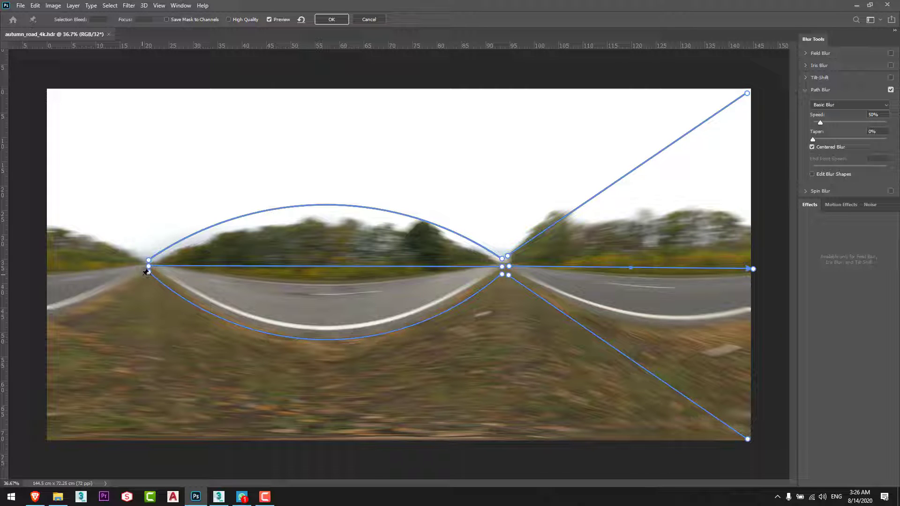
pyautogui.doubleClick(44, 444)
pyautogui.click(143, 257)
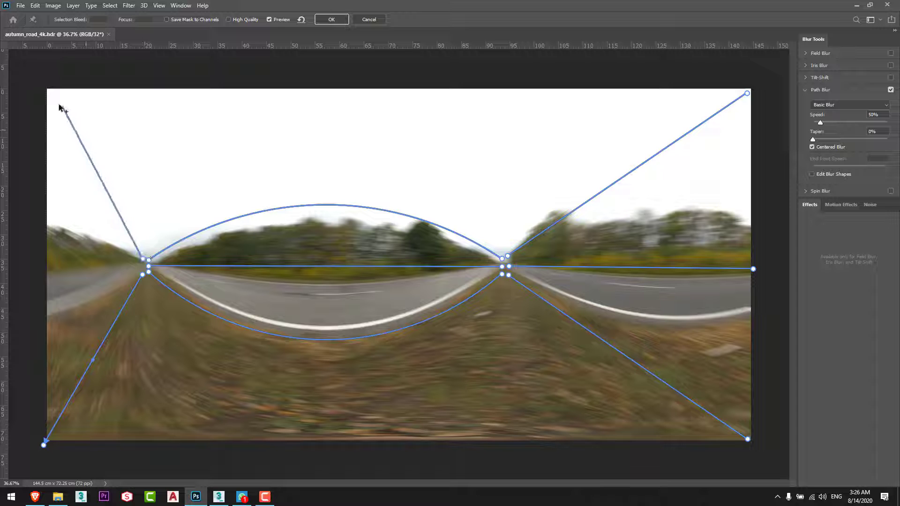
pyautogui.doubleClick(48, 89)
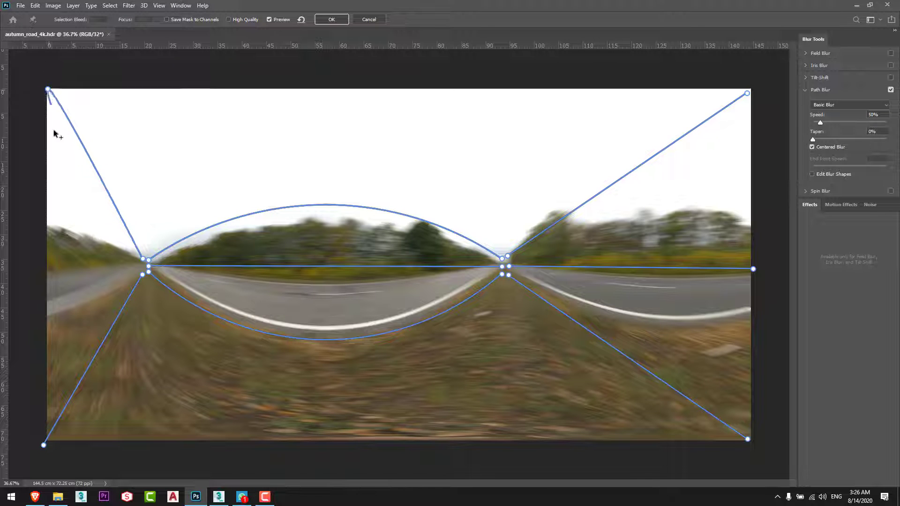
pyautogui.click(141, 266)
pyautogui.doubleClick(32, 272)
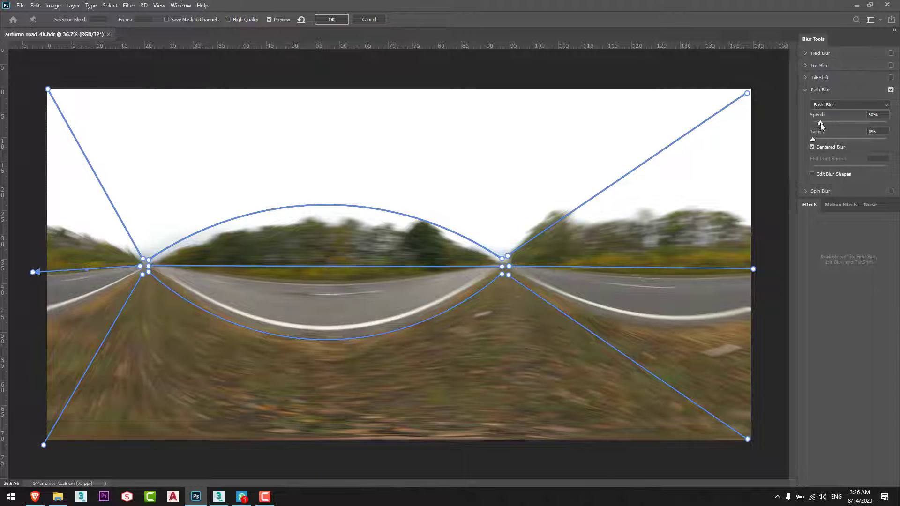
# Set the Path Blur speed to 15% and apply the blur to the panorama
pyautogui.moveTo(821, 123); pyautogui.dragTo(830, 124)
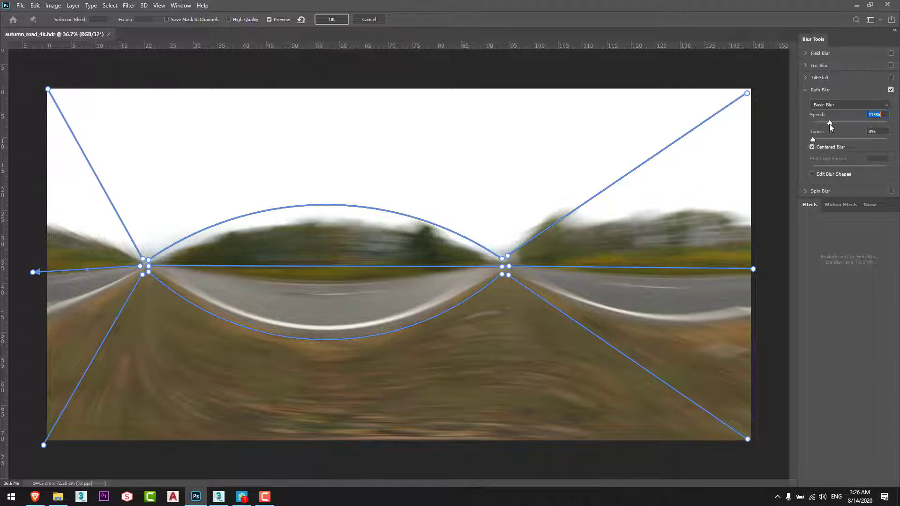
pyautogui.moveTo(830, 124); pyautogui.dragTo(815, 126)
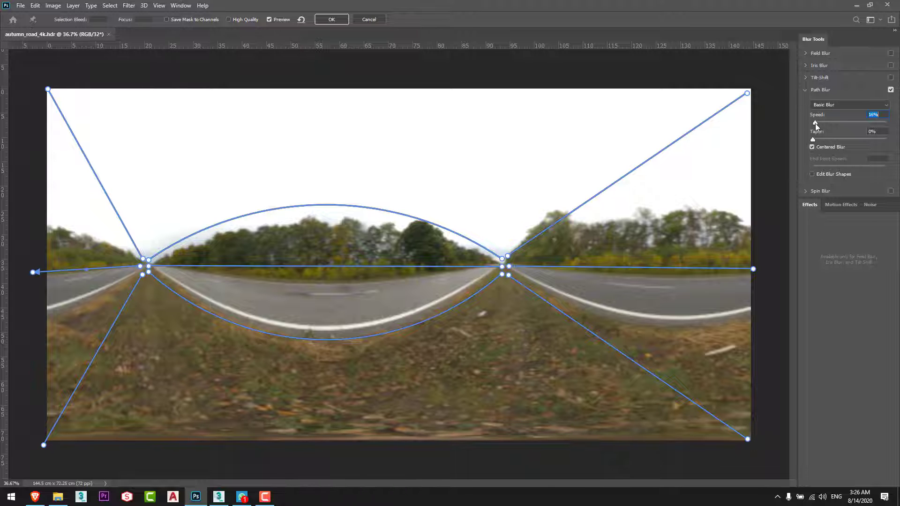
pyautogui.write('15')
pyautogui.press('Return')
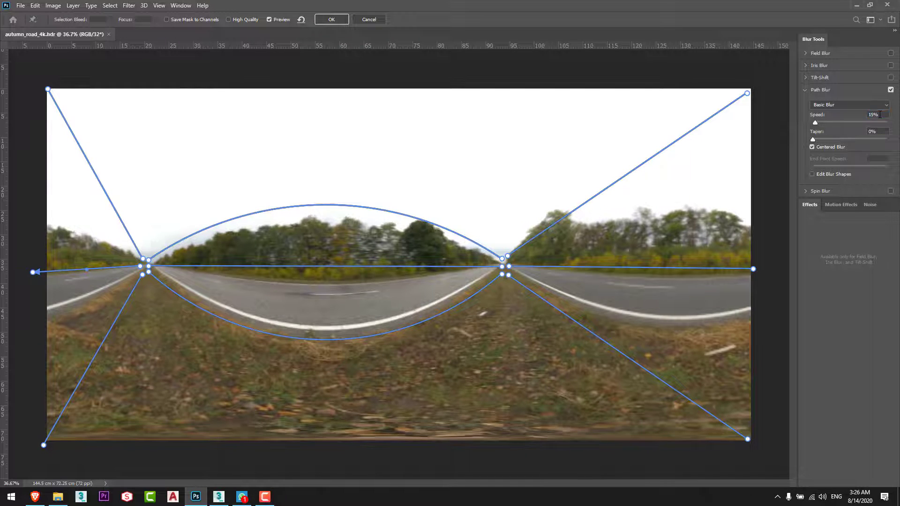
pyautogui.click(331, 19)
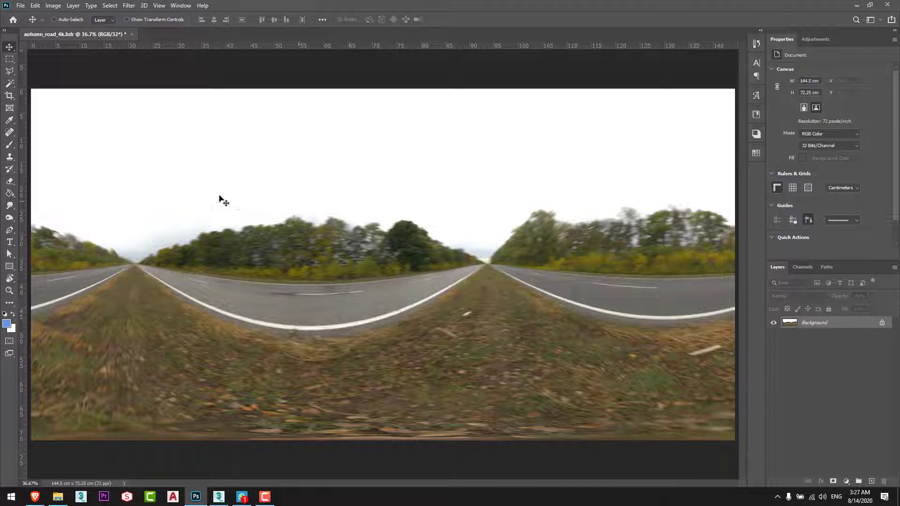
# Save the blurred panorama as a Radiance HDR in the Desktop's Car folder, replacing the existing autumn_road_4k.hdr
pyautogui.click(20, 5)
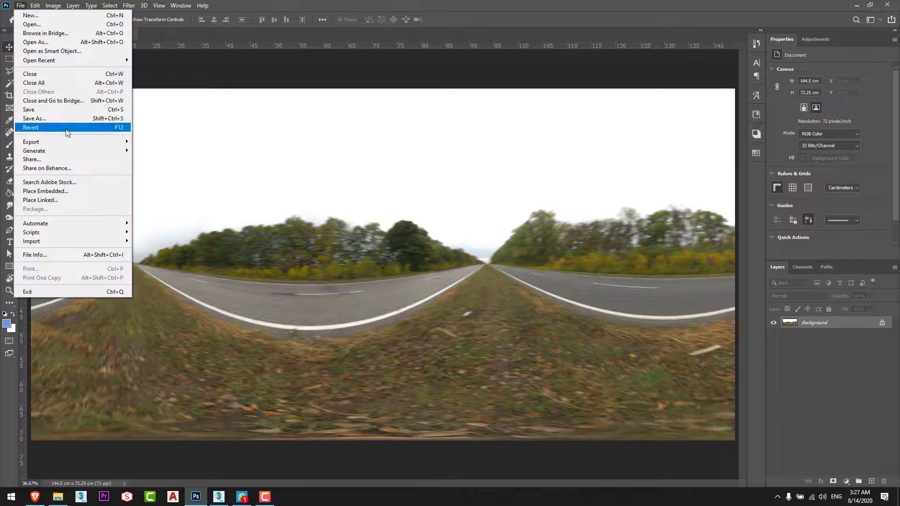
pyautogui.click(63, 120)
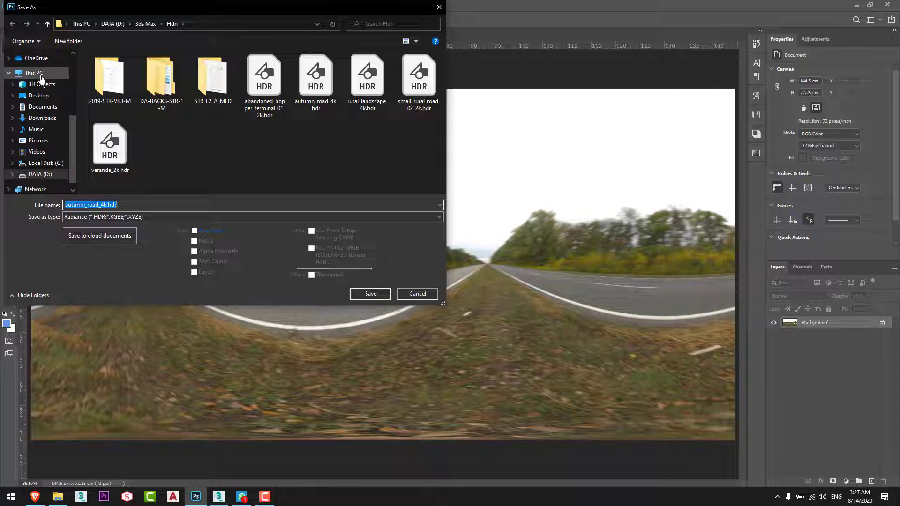
pyautogui.click(38, 95)
pyautogui.doubleClick(110, 78)
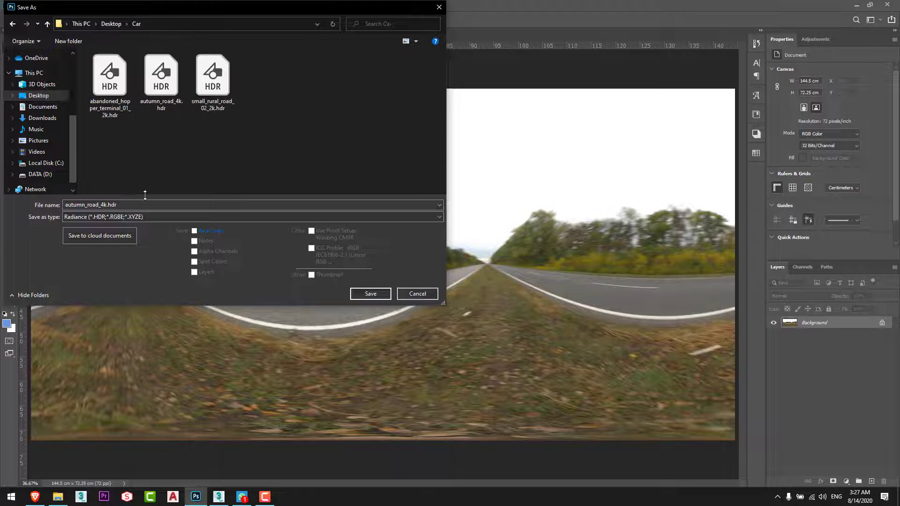
pyautogui.doubleClick(168, 84)
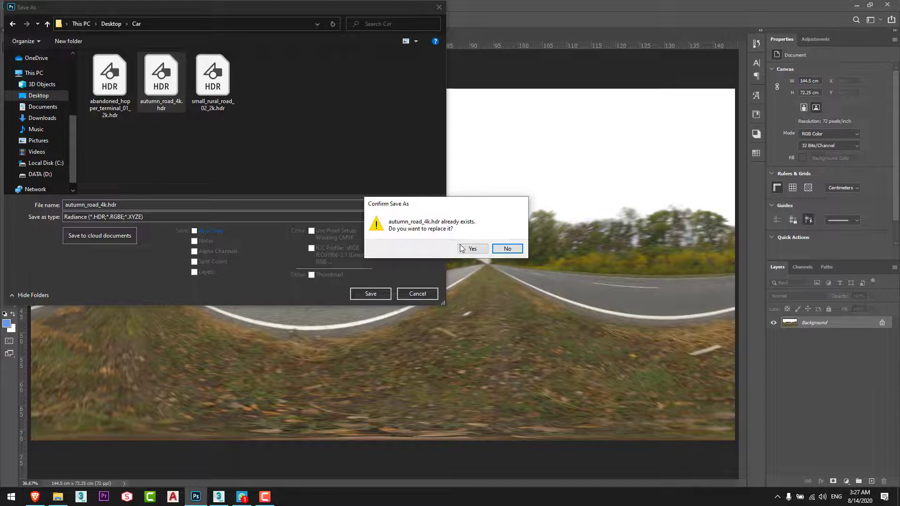
pyautogui.click(462, 248)
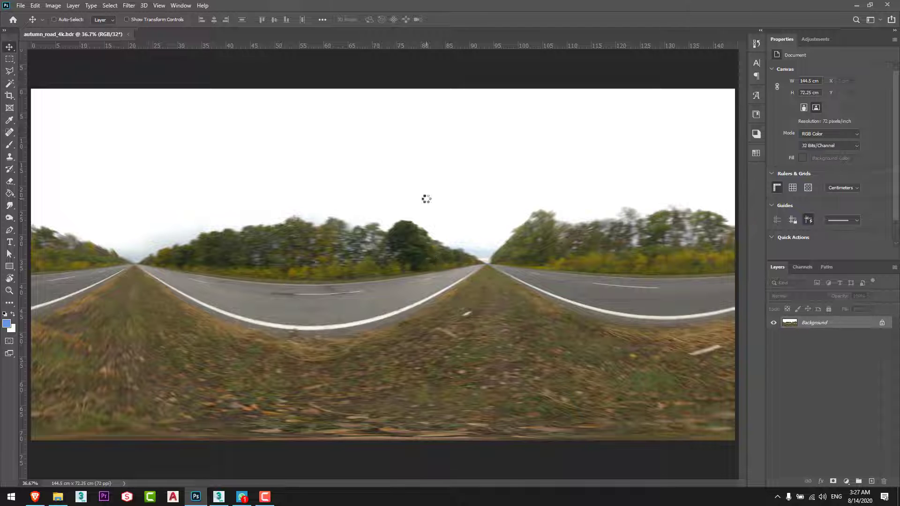
# Switch to 3ds Max and open the Enviro/Backplate bitmap of the Corona shadow catcher material
pyautogui.click(218, 494)
pyautogui.moveTo(654, 50); pyautogui.dragTo(611, 60)
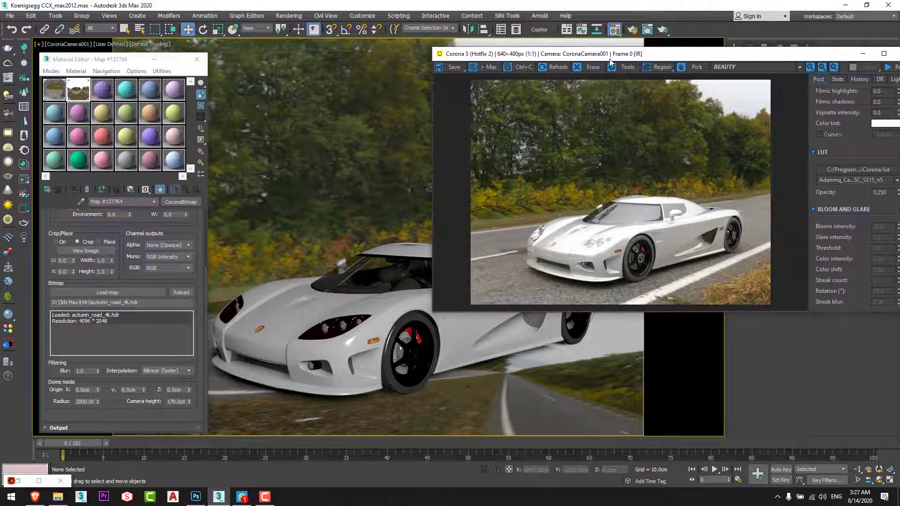
pyautogui.click(55, 92)
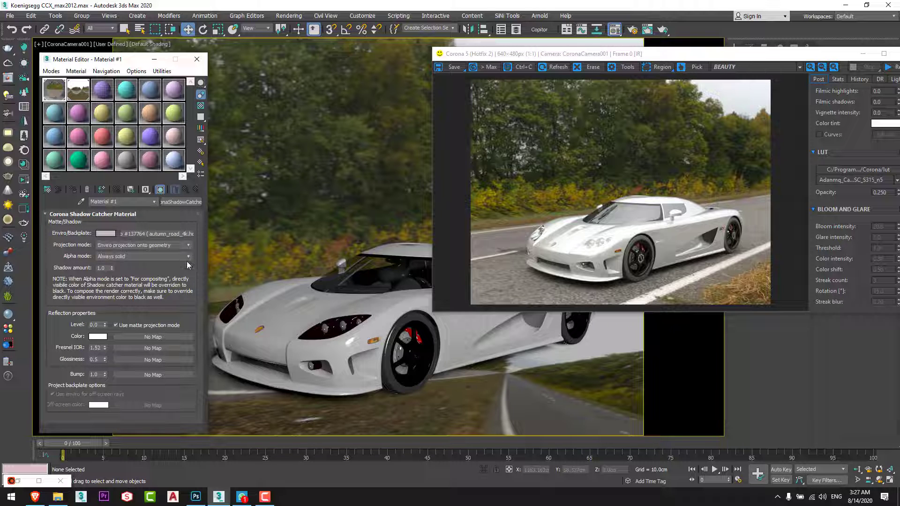
pyautogui.click(162, 235)
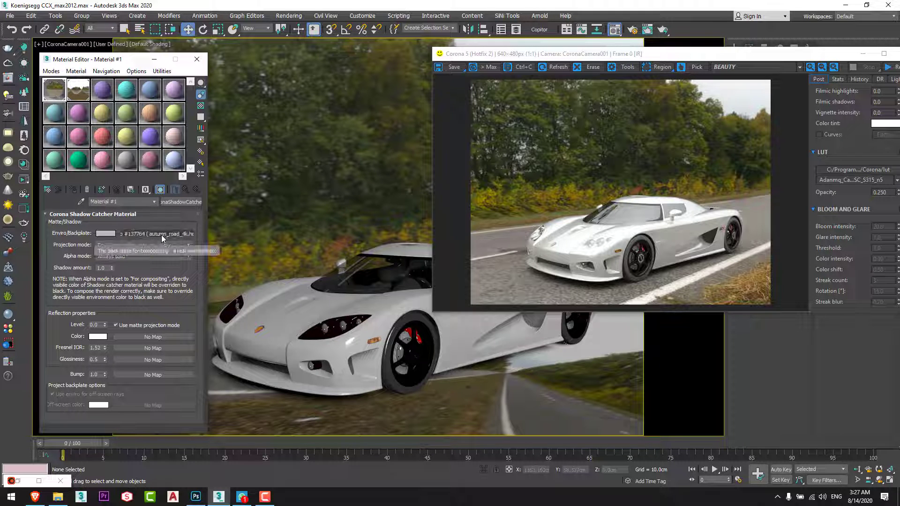
# Load autumn_road_4k.hdr from the Desktop's Car folder into the backplate bitmap, keeping the default HDRI load settings
pyautogui.click(126, 371)
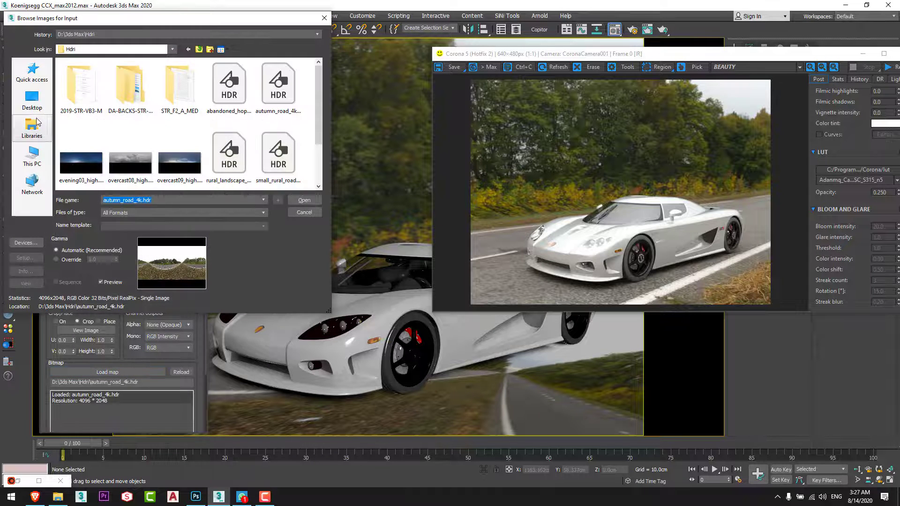
pyautogui.click(32, 98)
pyautogui.doubleClick(76, 142)
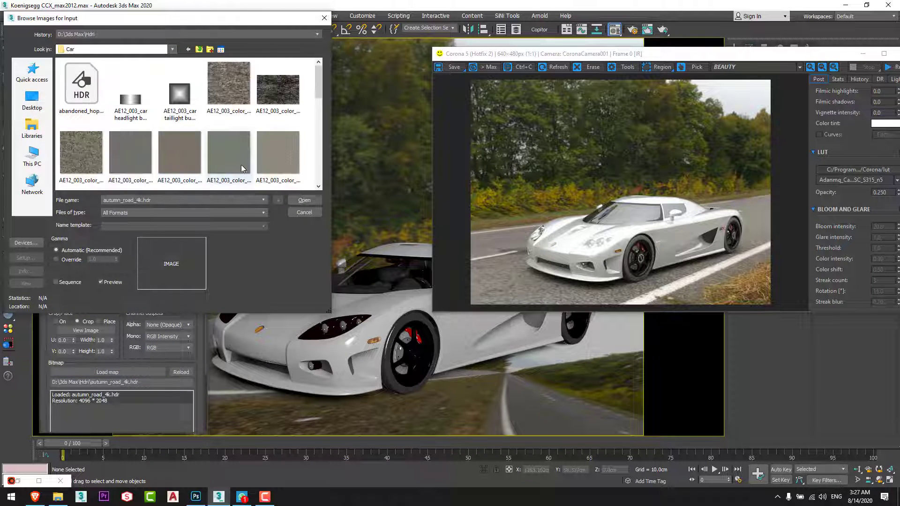
pyautogui.scroll(-5, 80, 92)
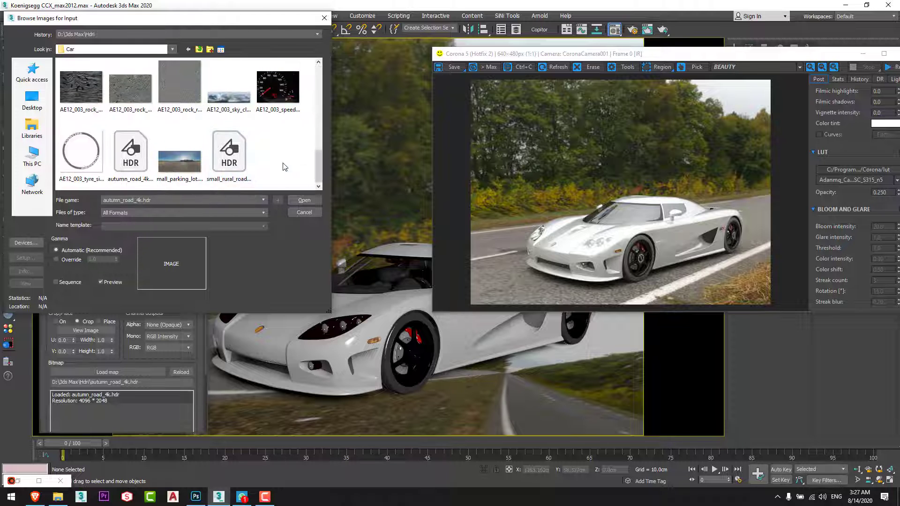
pyautogui.click(136, 152)
pyautogui.doubleClick(133, 153)
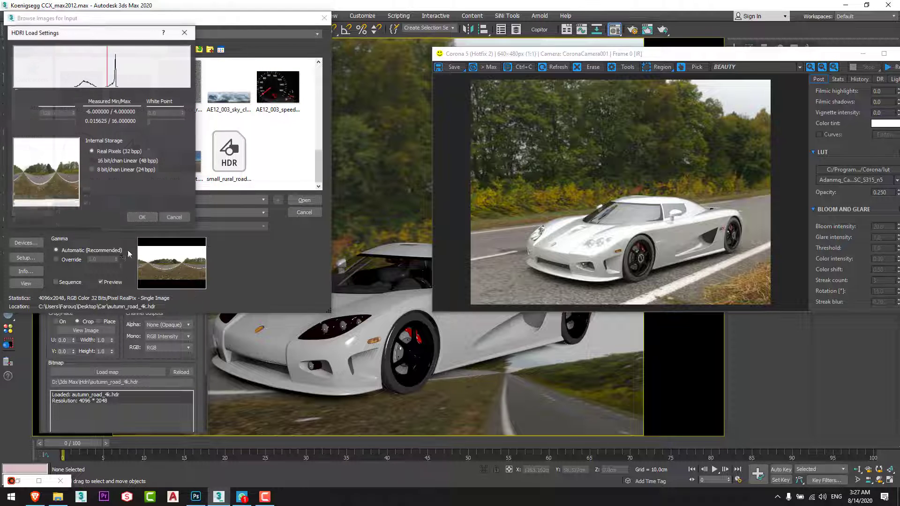
pyautogui.click(141, 217)
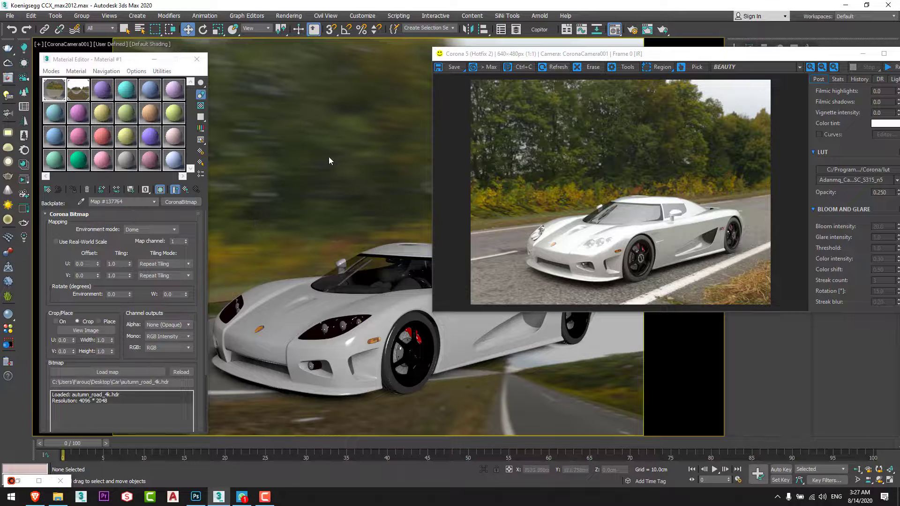
# Check which HDRI map the shadow catcher backplate, the second material slot and the scene's environment map use
pyautogui.moveTo(539, 54); pyautogui.dragTo(748, 64)
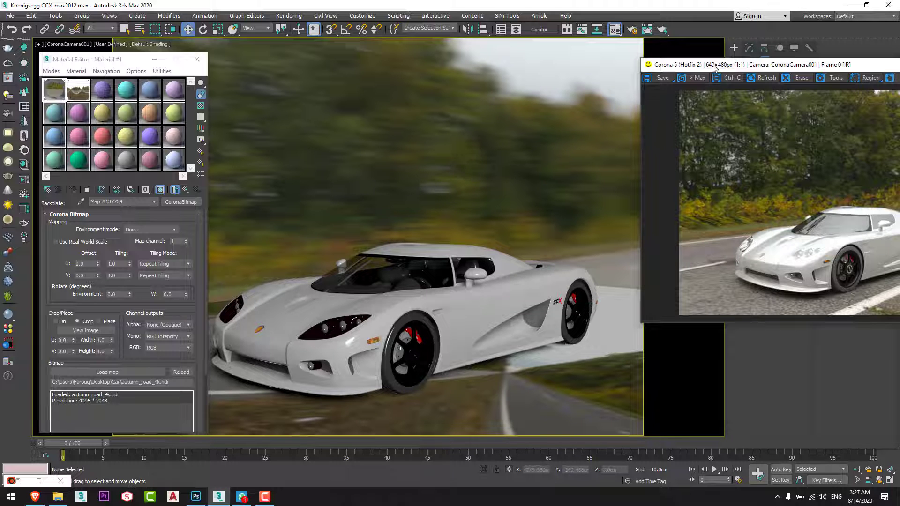
pyautogui.click(79, 93)
pyautogui.click(52, 86)
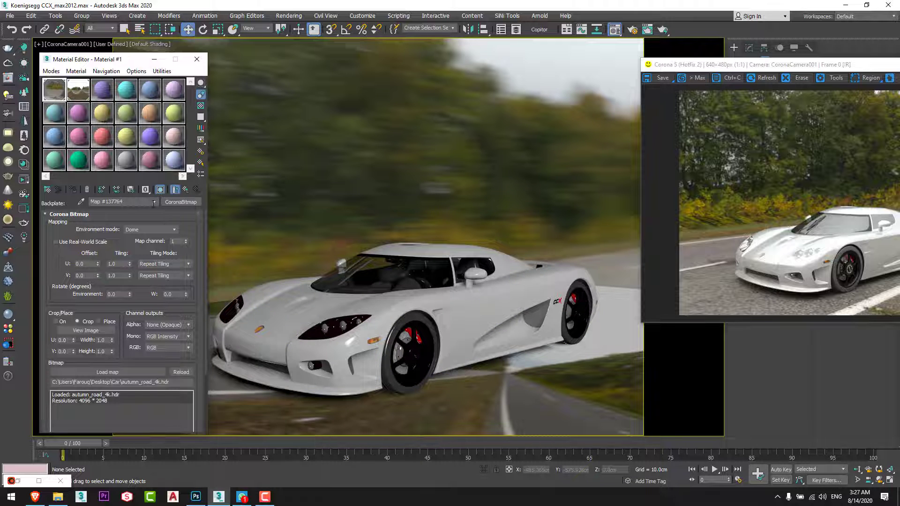
pyautogui.click(186, 189)
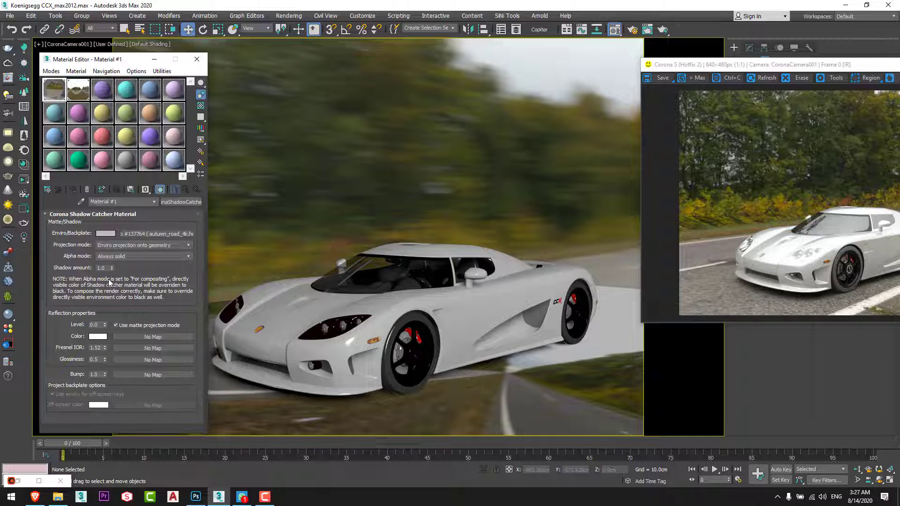
pyautogui.click(77, 94)
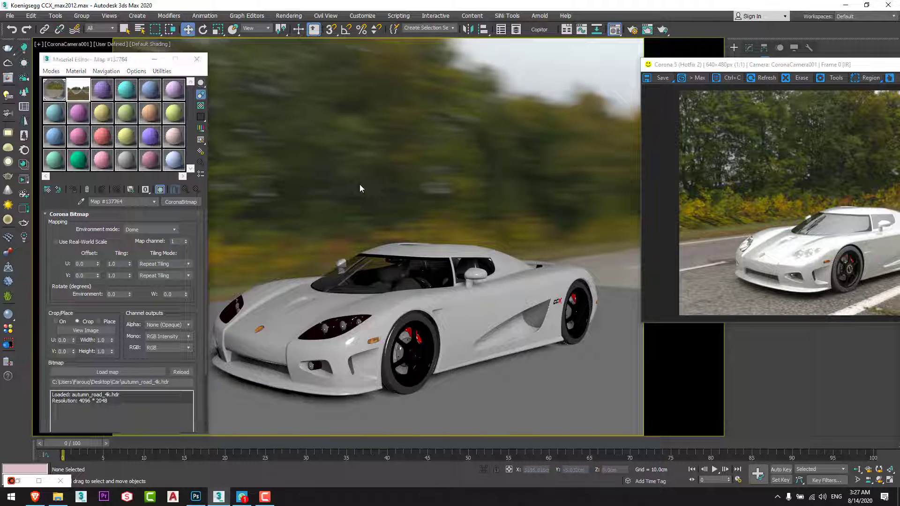
pyautogui.press('8')
pyautogui.click(58, 95)
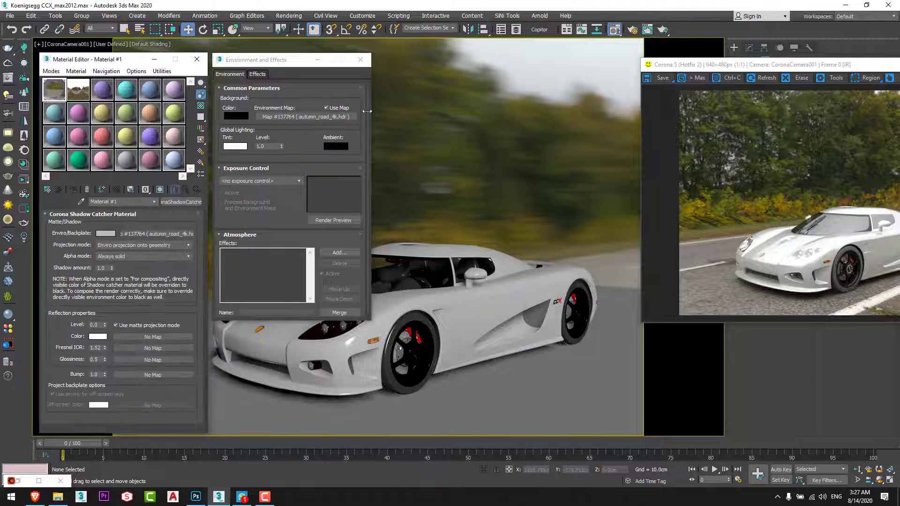
pyautogui.click(360, 59)
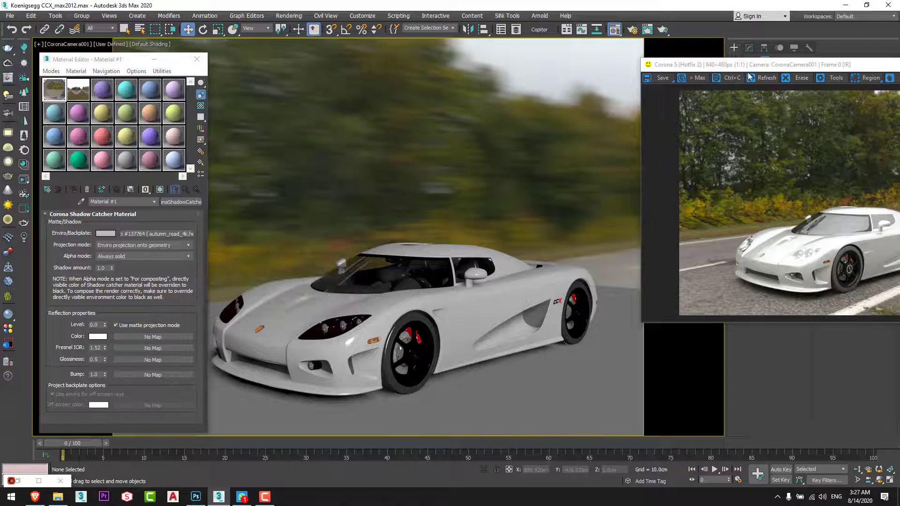
# Start the Corona interactive render of the camera view and close the Material Editor
pyautogui.moveTo(749, 64); pyautogui.dragTo(396, 59)
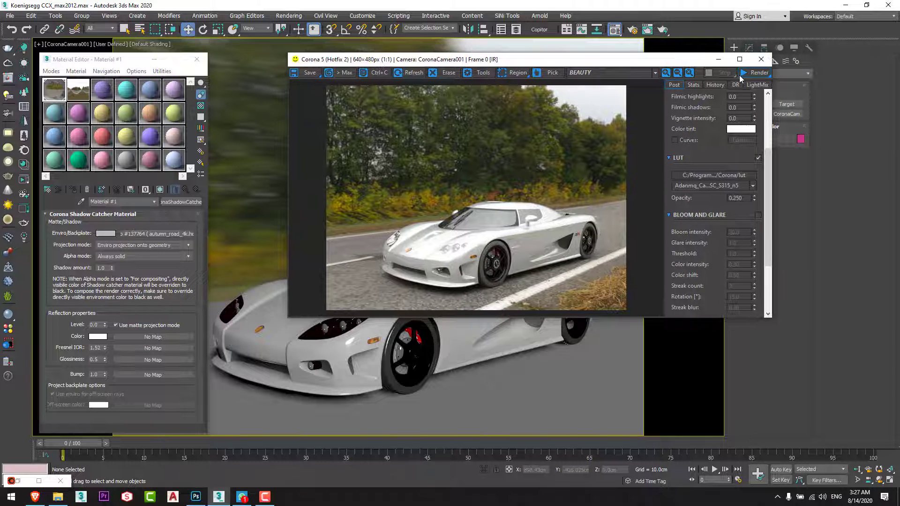
pyautogui.click(742, 74)
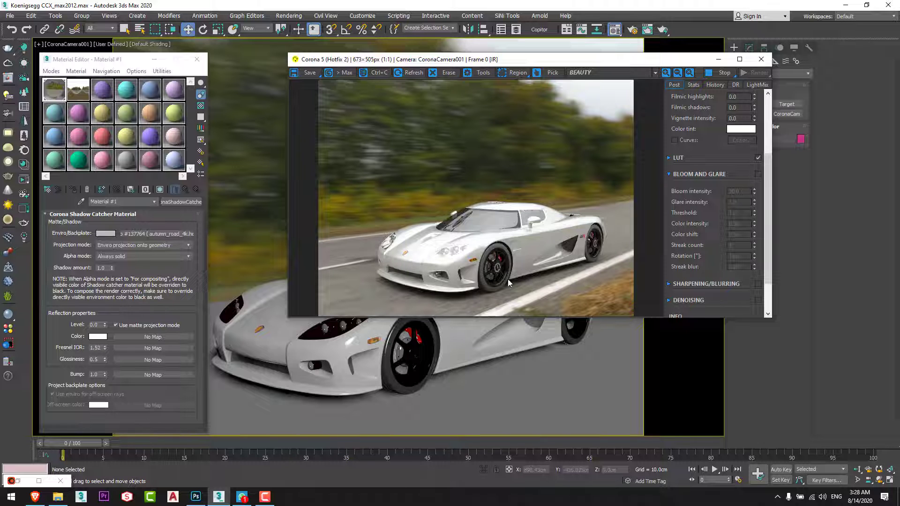
pyautogui.moveTo(511, 59); pyautogui.dragTo(656, 34)
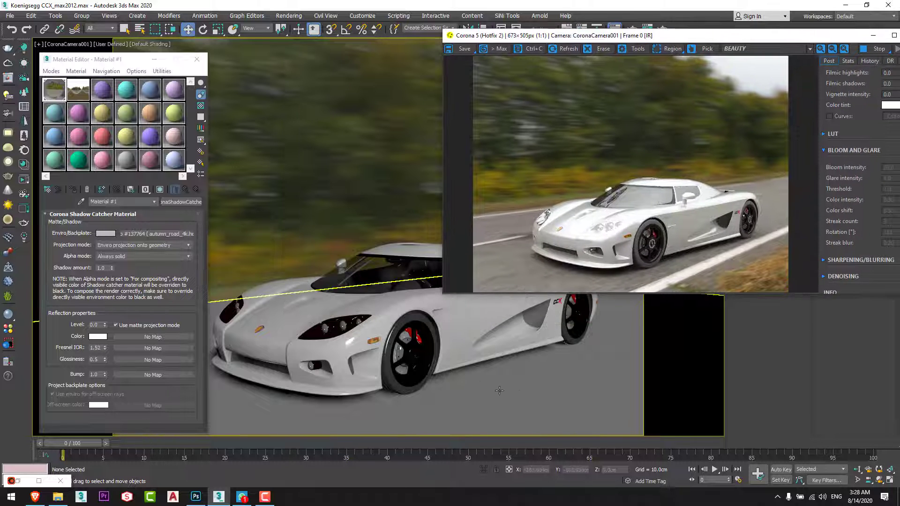
pyautogui.click(466, 408)
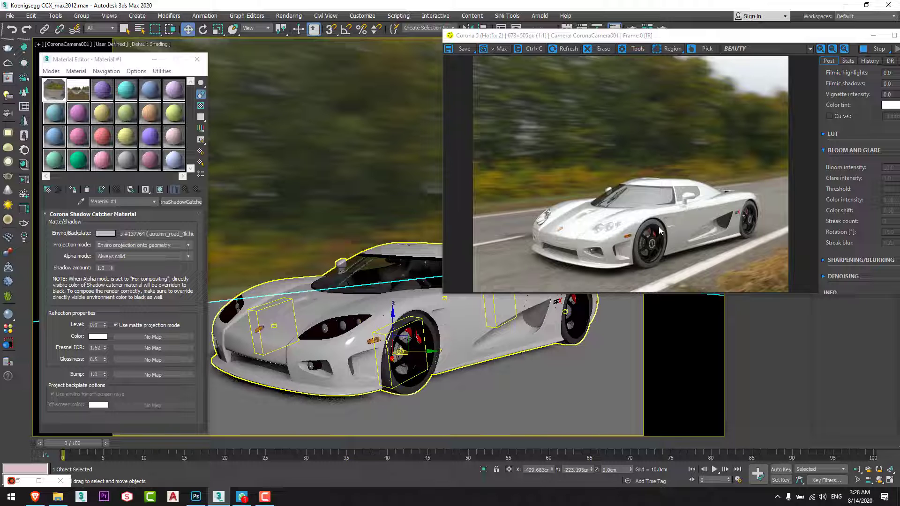
pyautogui.moveTo(699, 35); pyautogui.dragTo(552, 39)
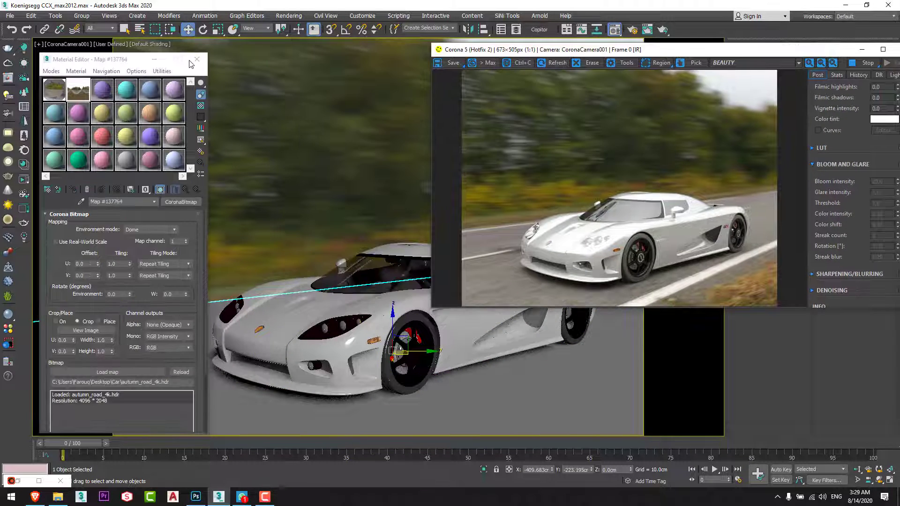
pyautogui.click(197, 59)
# Orbit the Corona camera to the front of the car and dolly in close on its left headlight
pyautogui.click(879, 480)
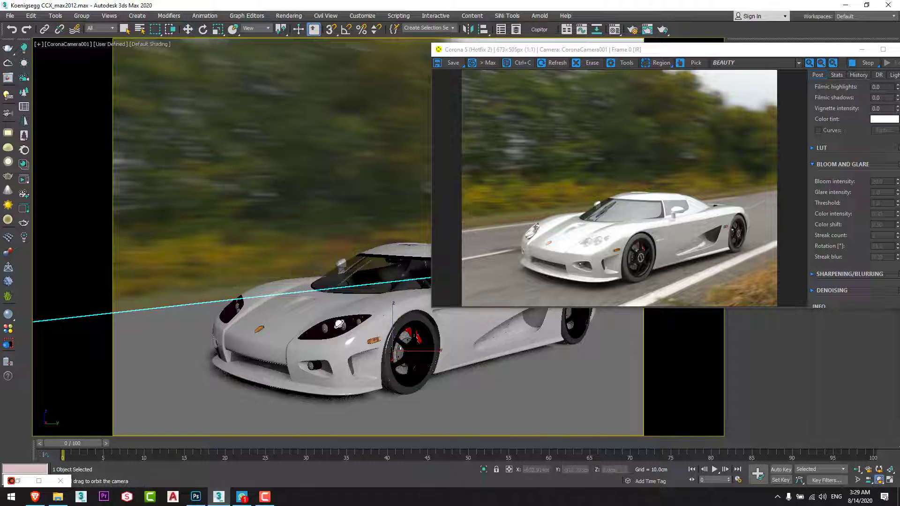
pyautogui.moveTo(556, 53); pyautogui.dragTo(692, 53)
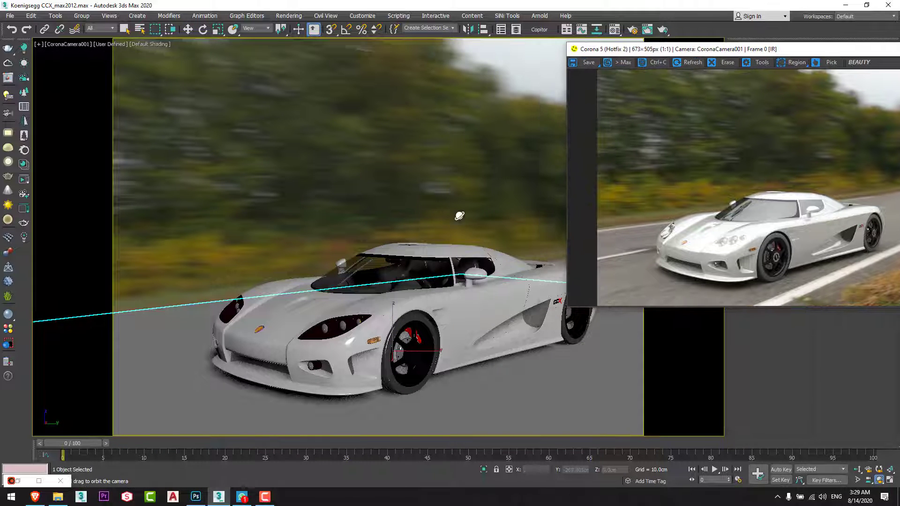
pyautogui.moveTo(392, 295); pyautogui.dragTo(426, 296)
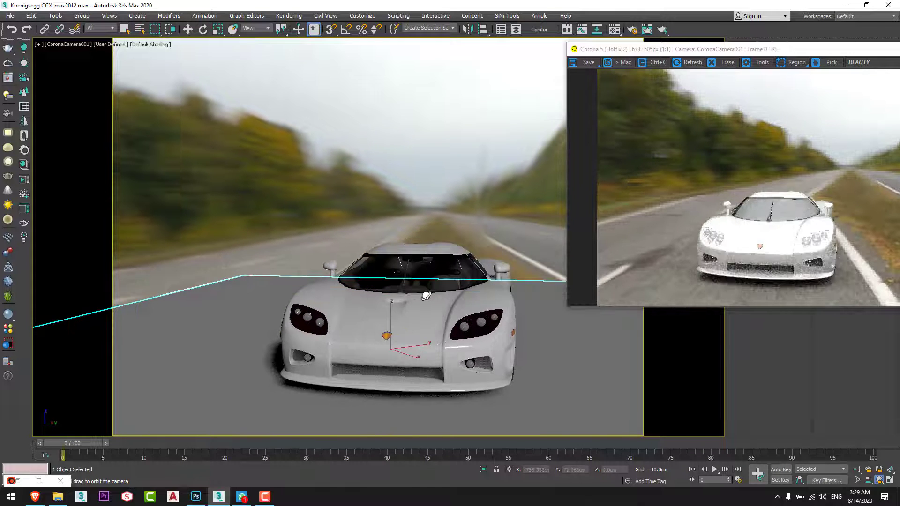
pyautogui.click(857, 470)
pyautogui.moveTo(461, 325); pyautogui.dragTo(456, 294)
pyautogui.moveTo(436, 294); pyautogui.dragTo(331, 232, button='middle')
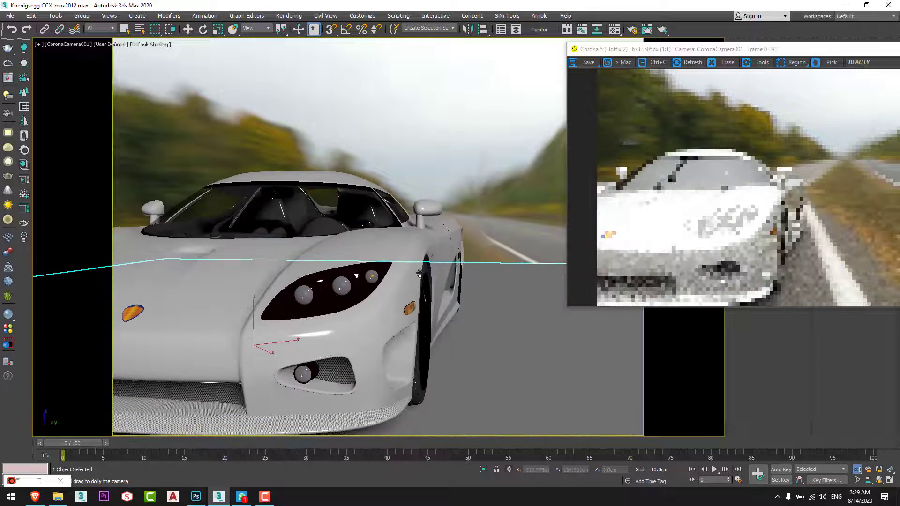
pyautogui.moveTo(331, 231); pyautogui.dragTo(330, 207)
pyautogui.moveTo(330, 206); pyautogui.dragTo(249, 118, button='middle')
# Set the tone mapping highlight compression to 1.5 in the Corona frame buffer
pyautogui.moveTo(708, 49); pyautogui.dragTo(489, 46)
pyautogui.scroll(3, 815, 124)
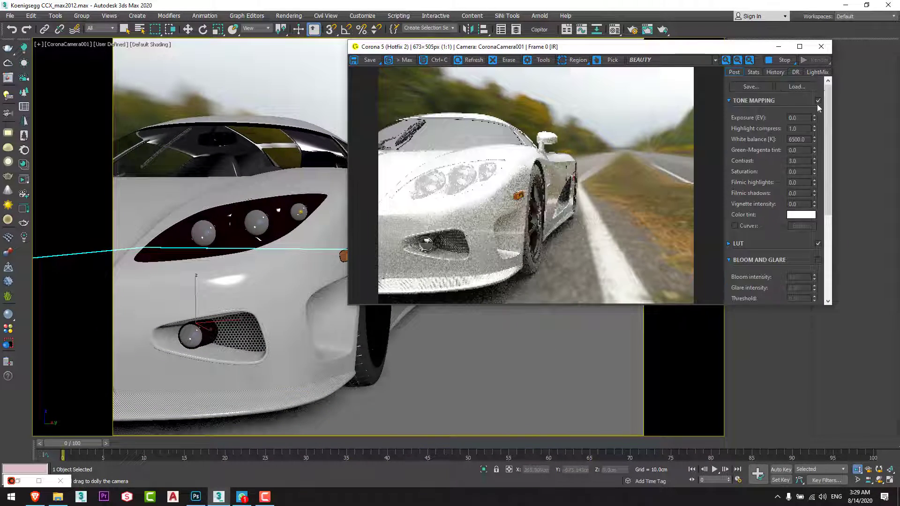
pyautogui.doubleClick(805, 128)
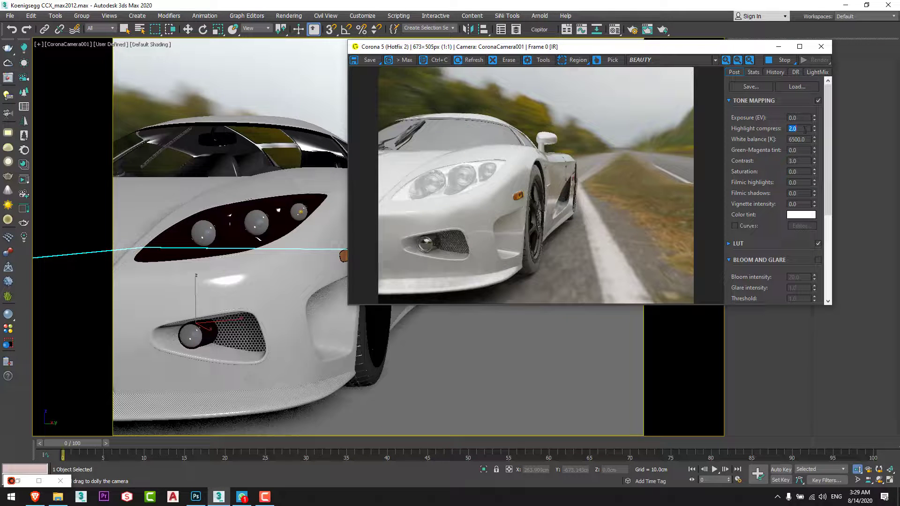
pyautogui.write('1.5')
pyautogui.press('Return')
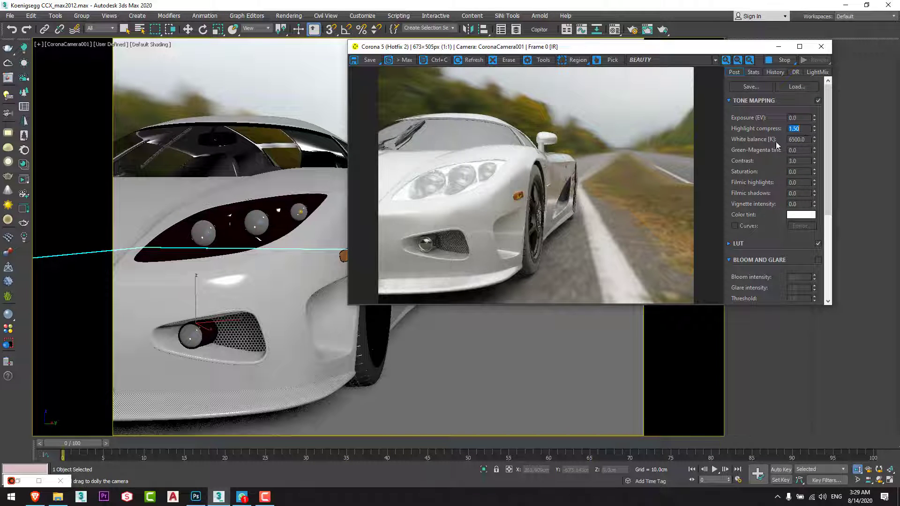
# Orbit the camera to a raised view over the car's windshield and roof and adjust its distance
pyautogui.moveTo(554, 48); pyautogui.dragTo(728, 49)
pyautogui.moveTo(301, 229); pyautogui.dragTo(307, 233, button='middle')
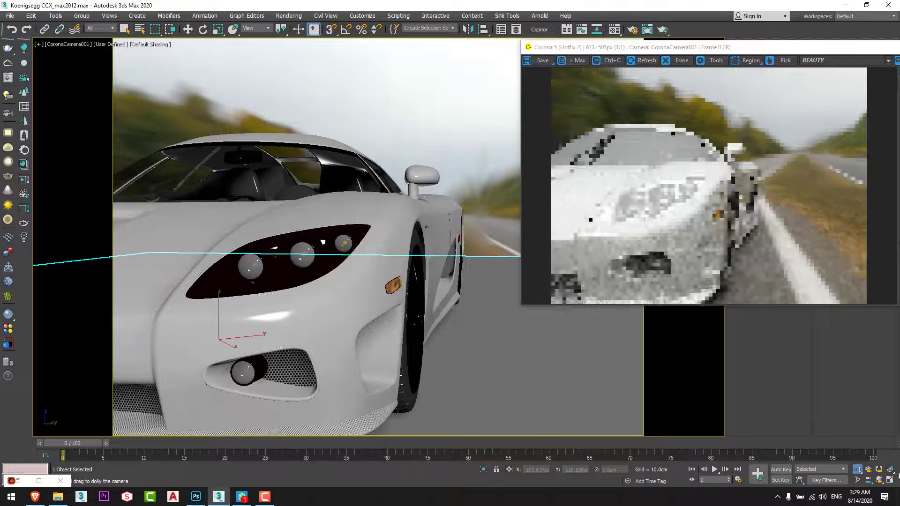
pyautogui.click(879, 480)
pyautogui.moveTo(281, 222); pyautogui.dragTo(244, 259)
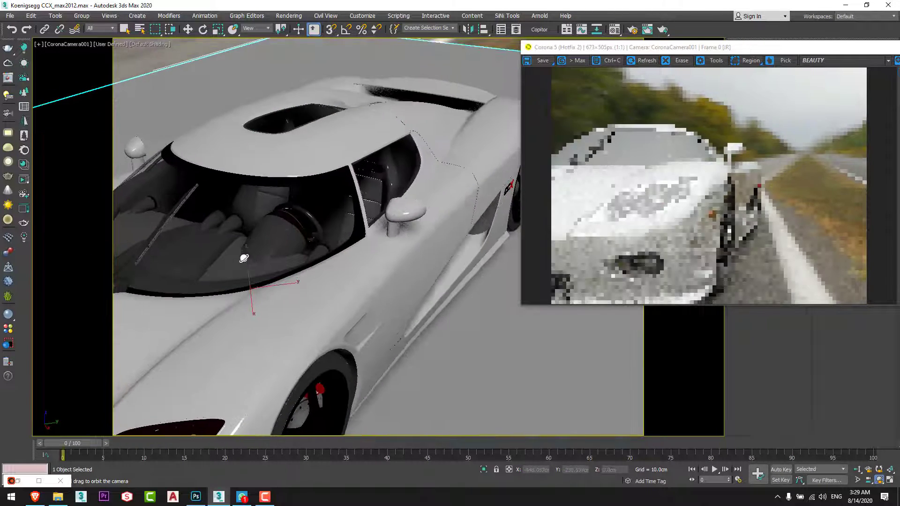
pyautogui.moveTo(244, 259); pyautogui.dragTo(374, 230, button='middle')
pyautogui.click(859, 470)
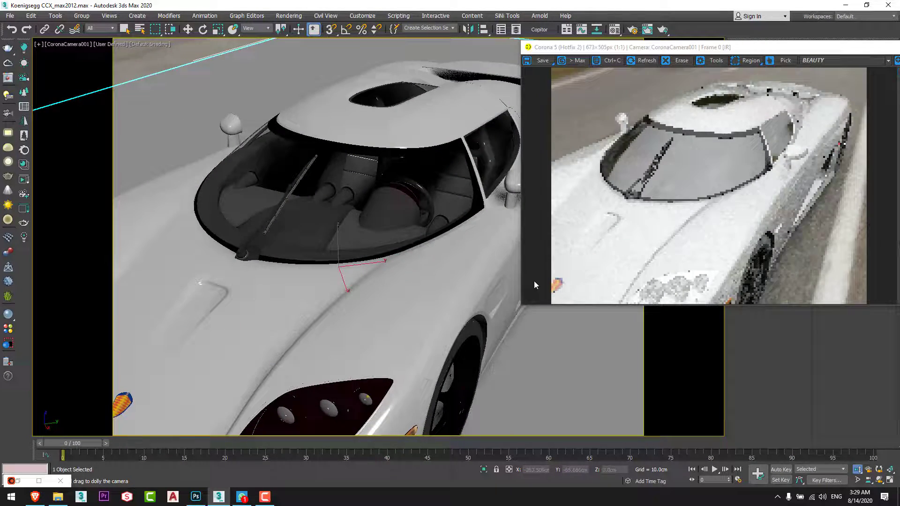
pyautogui.moveTo(511, 276); pyautogui.dragTo(308, 276)
pyautogui.scroll(-5, 309, 276)
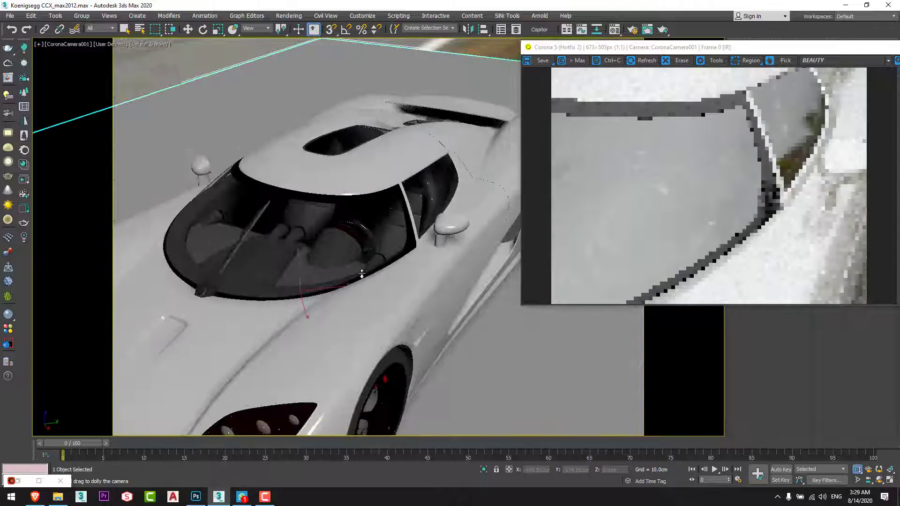
# Orbit the camera down past the car's right side to a front view and dolly back to frame the whole car
pyautogui.moveTo(229, 276); pyautogui.dragTo(264, 262, button='middle')
pyautogui.click(880, 480)
pyautogui.moveTo(340, 263); pyautogui.dragTo(345, 241)
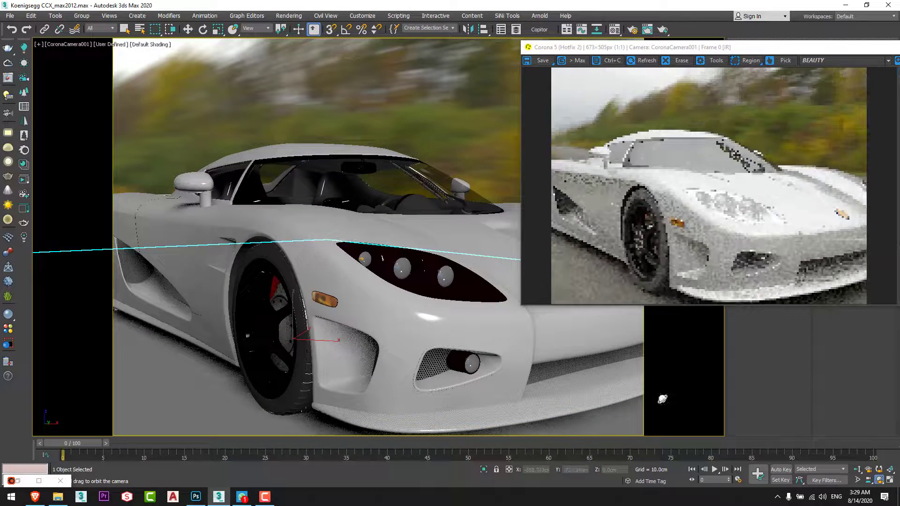
pyautogui.click(857, 470)
pyautogui.moveTo(261, 225); pyautogui.dragTo(260, 272)
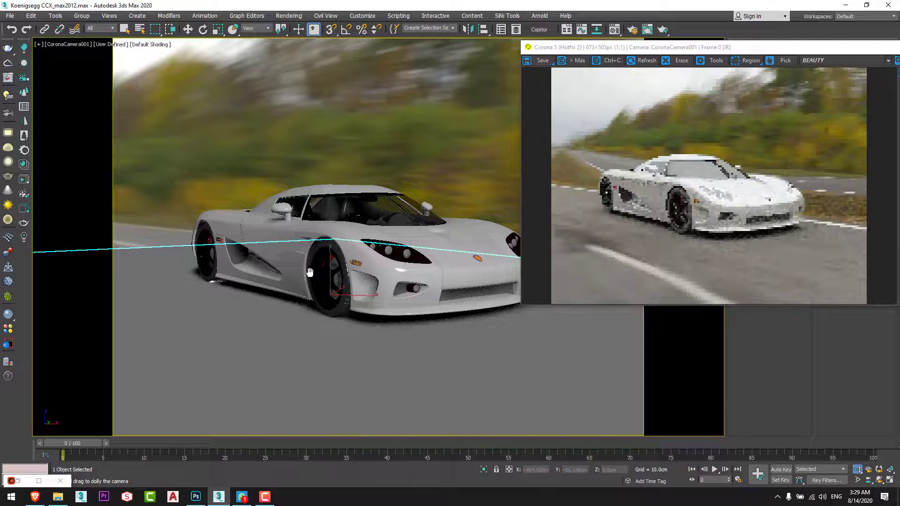
pyautogui.moveTo(311, 271); pyautogui.dragTo(283, 287, button='middle')
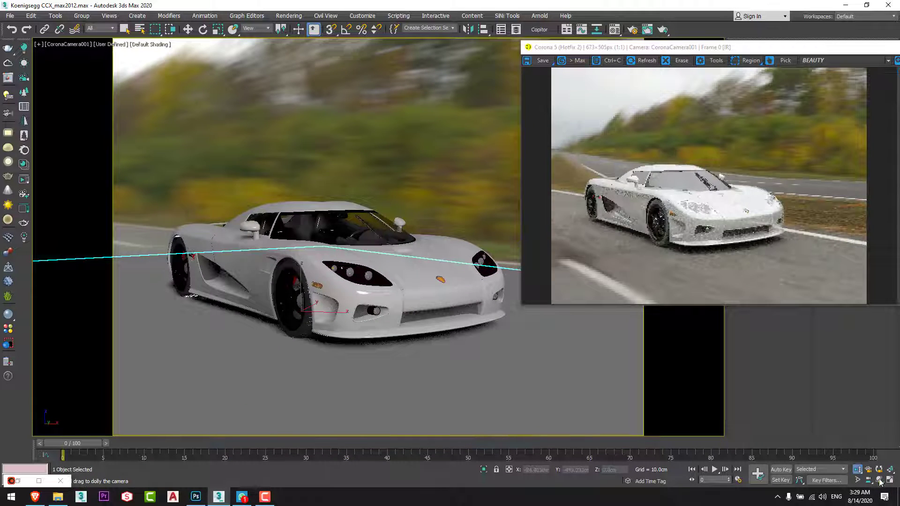
pyautogui.click(879, 481)
pyautogui.moveTo(247, 257); pyautogui.dragTo(234, 256)
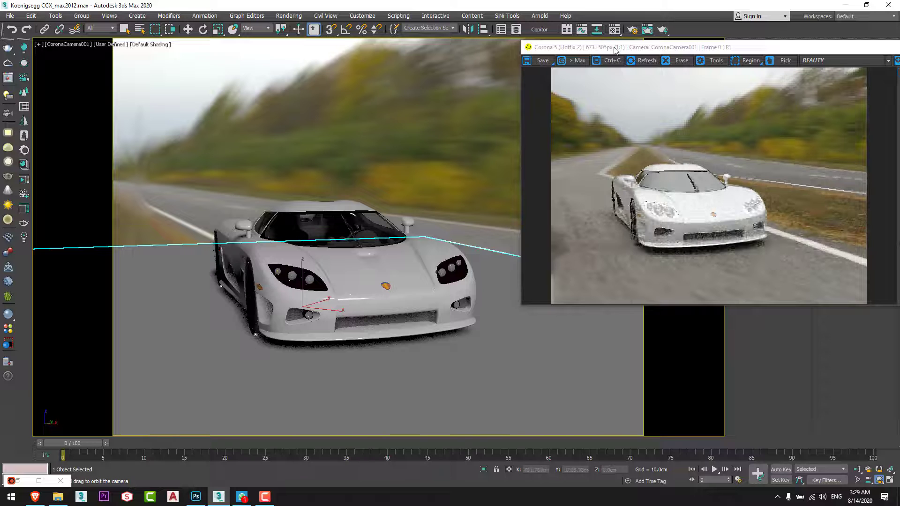
pyautogui.moveTo(428, 184); pyautogui.dragTo(422, 185, button='middle')
# Move the car along the ground toward the camera
pyautogui.press('w')
pyautogui.click(369, 283)
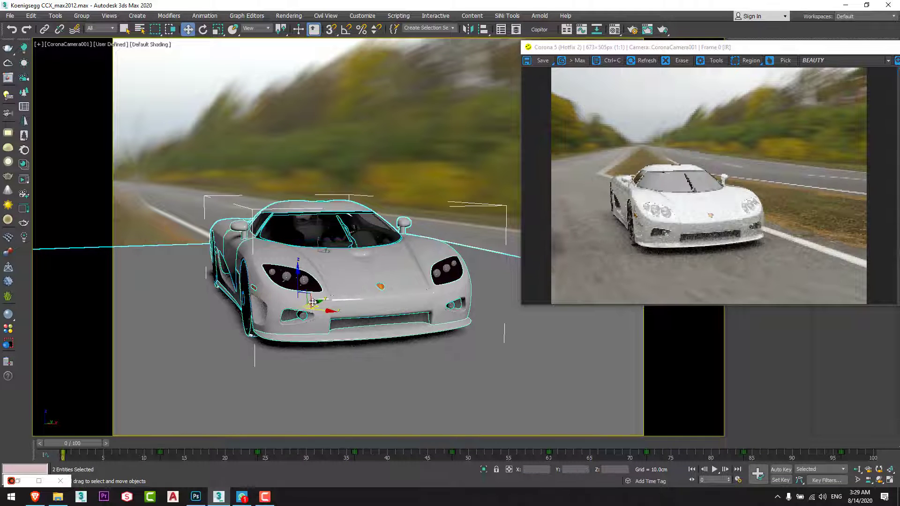
pyautogui.moveTo(317, 305); pyautogui.dragTo(222, 342)
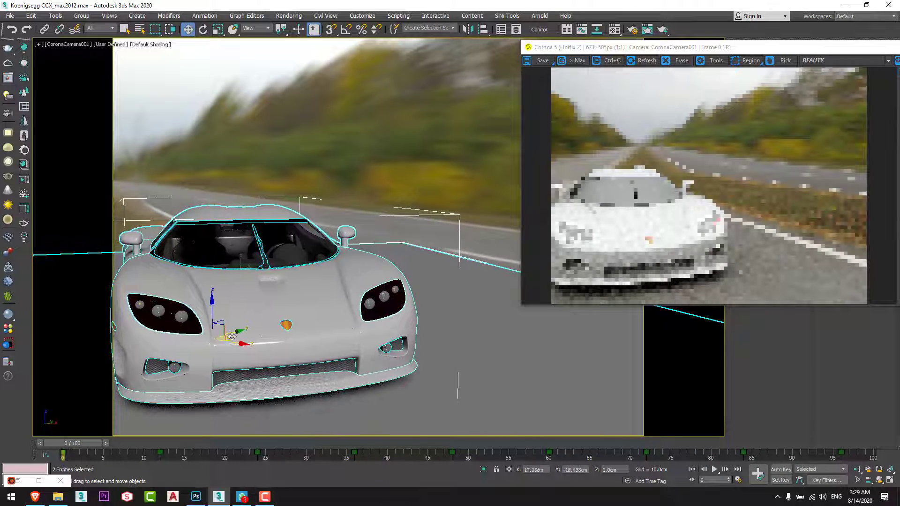
# Orbit the camera to a low three-quarter front view and enlarge the Corona frame buffer to full screen
pyautogui.click(880, 480)
pyautogui.moveTo(318, 305)
pyautogui.mouseDown()
pyautogui.moveTo(347, 252)
pyautogui.moveTo(314, 299)
pyautogui.mouseUp()
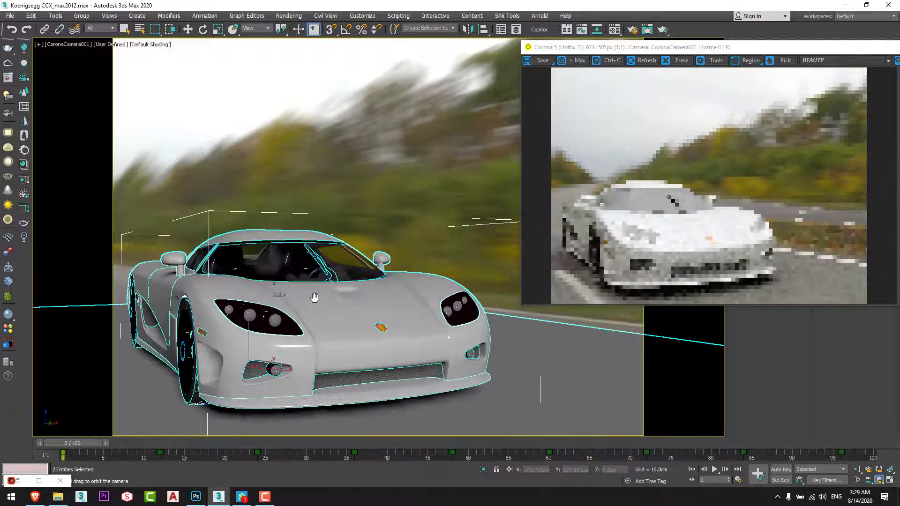
pyautogui.moveTo(314, 299); pyautogui.dragTo(314, 294, button='middle')
pyautogui.moveTo(574, 50); pyautogui.dragTo(525, 0)
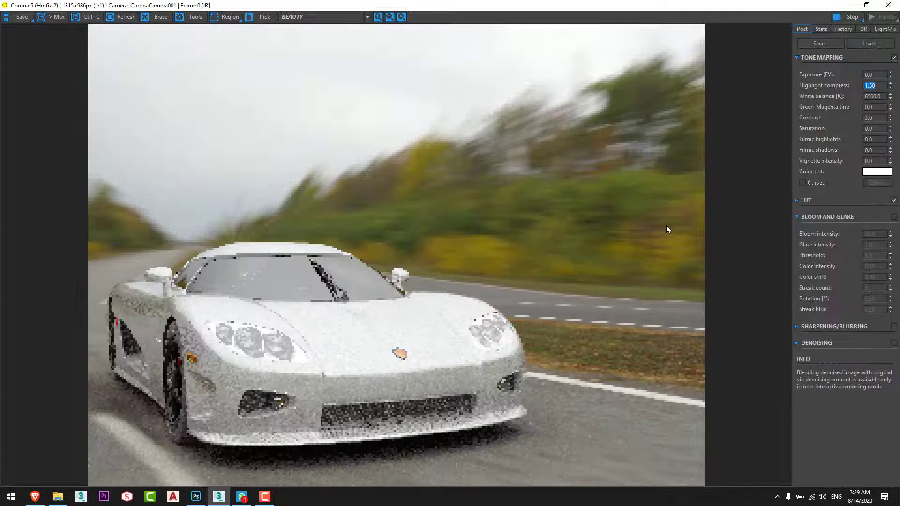